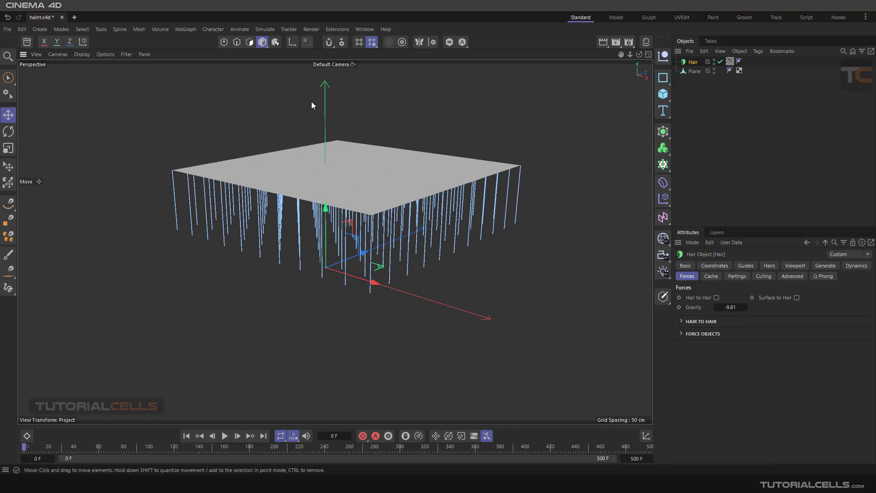
Step: Try a gravity of 9.81 on the Hair object in the running simulation and restore it to -9.81
click(689, 72)
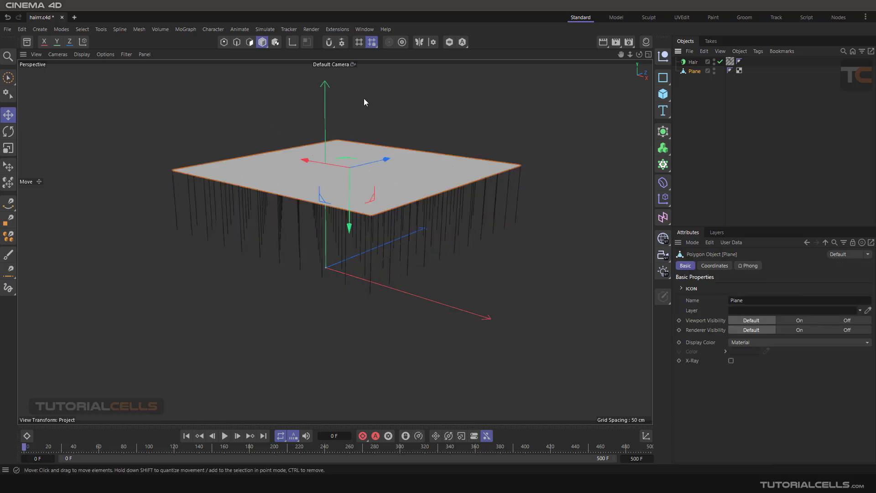
click(696, 63)
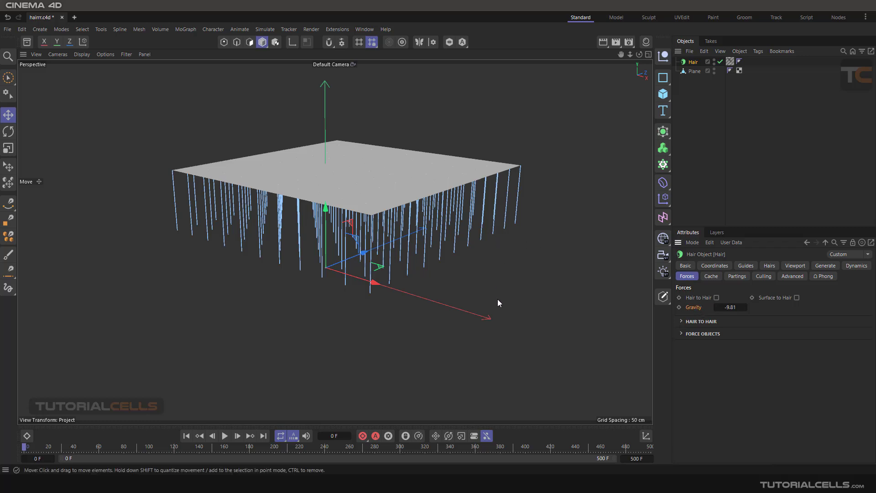
click(723, 310)
click(724, 310)
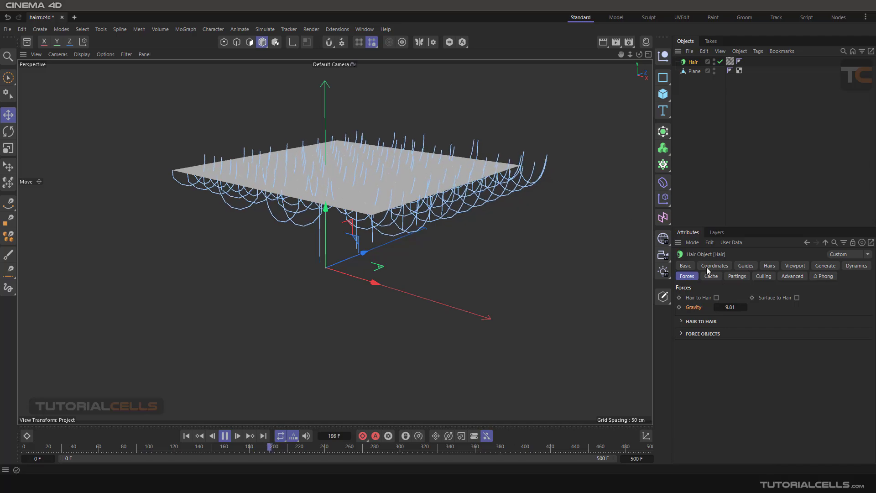
double_click(742, 307)
text(-9.81)
key(Return)
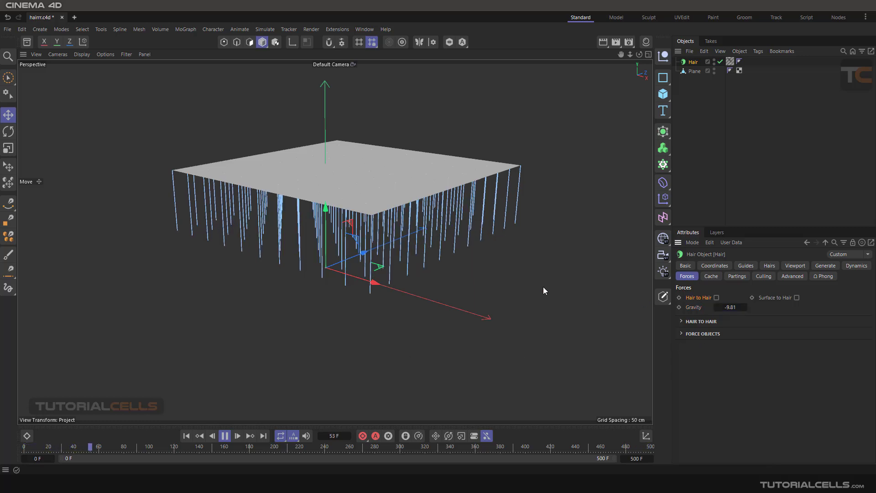
Step: Expand the Hair object's Hair to Hair settings and enable the Hair to Hair force
scroll(419, 251, up, 6)
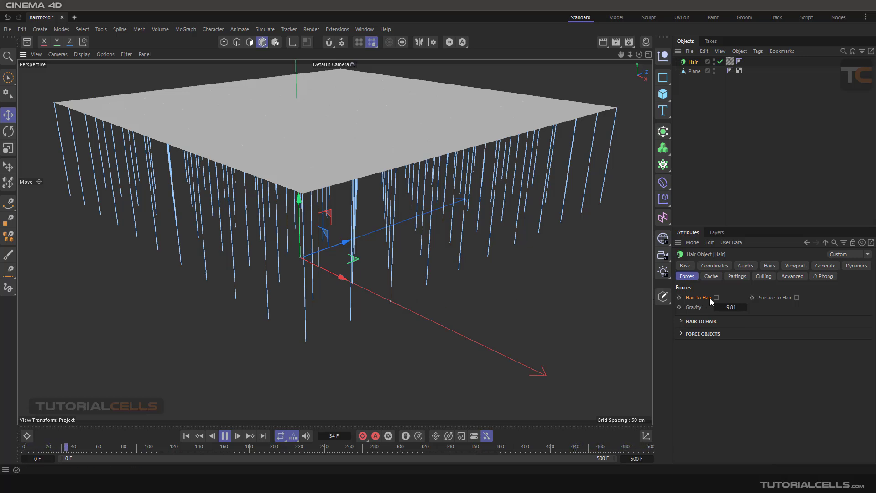
click(682, 321)
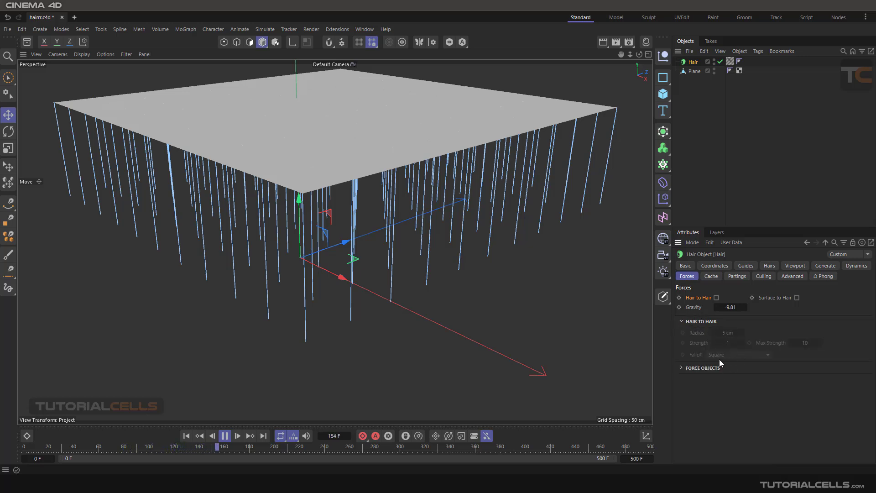
click(716, 298)
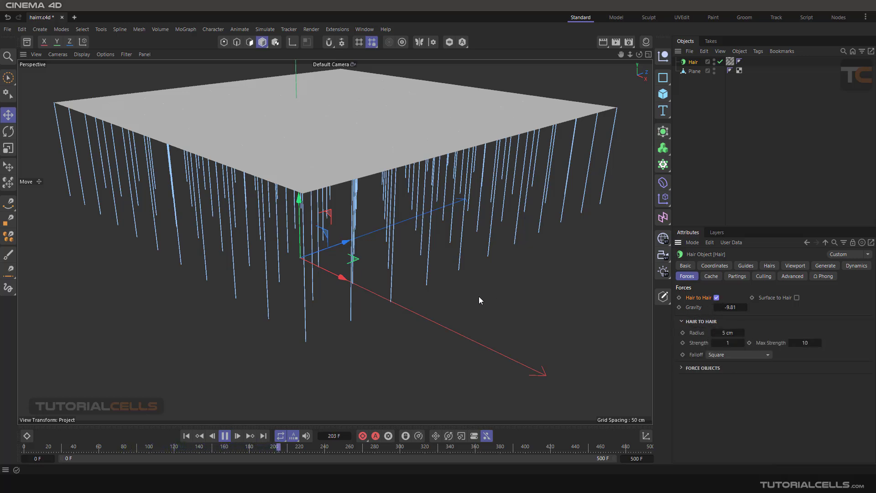
Step: Increase the Hair to Hair radius to 530 cm and restart the simulation from the first frame
scroll(417, 289, up, 2)
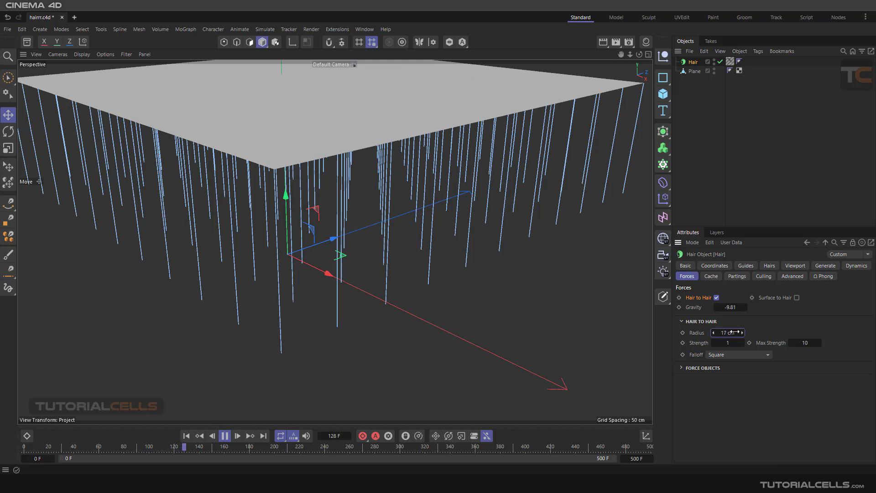
drag(742, 333, 748, 333)
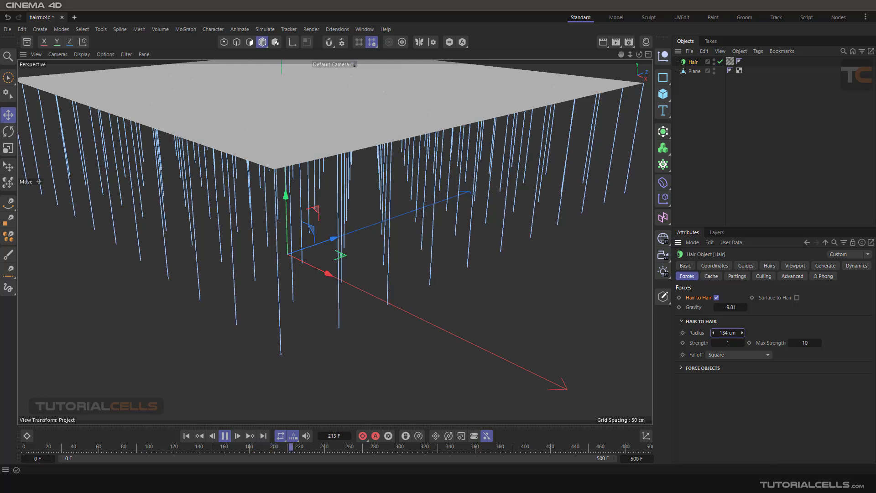
drag(724, 333, 725, 334)
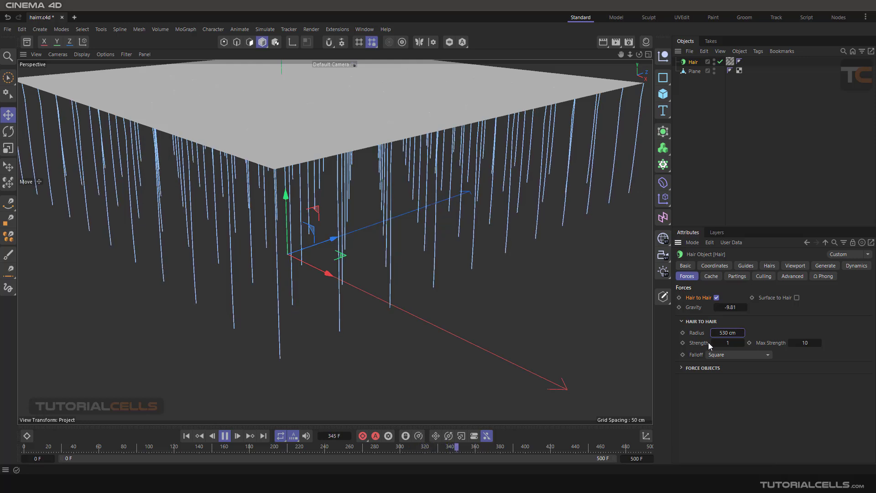
click(187, 435)
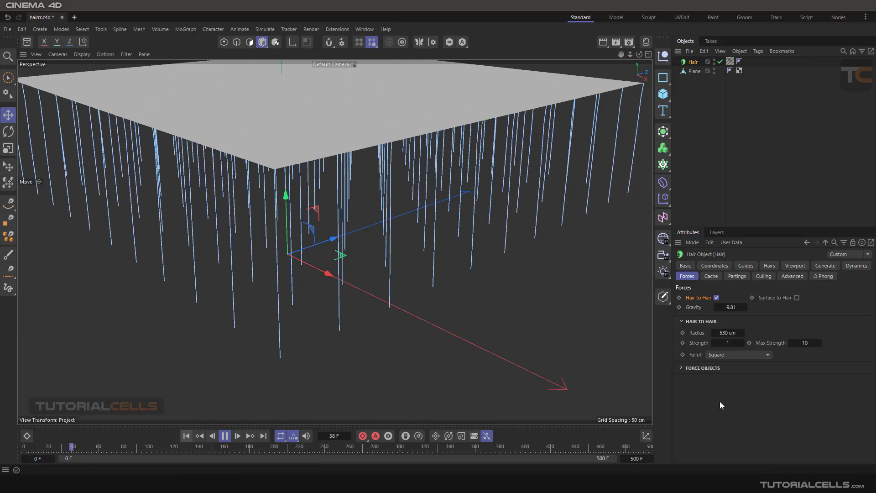
Step: Set the Hair to Hair radius to 138 cm and its strength to 12
right_click(742, 332)
double_click(730, 334)
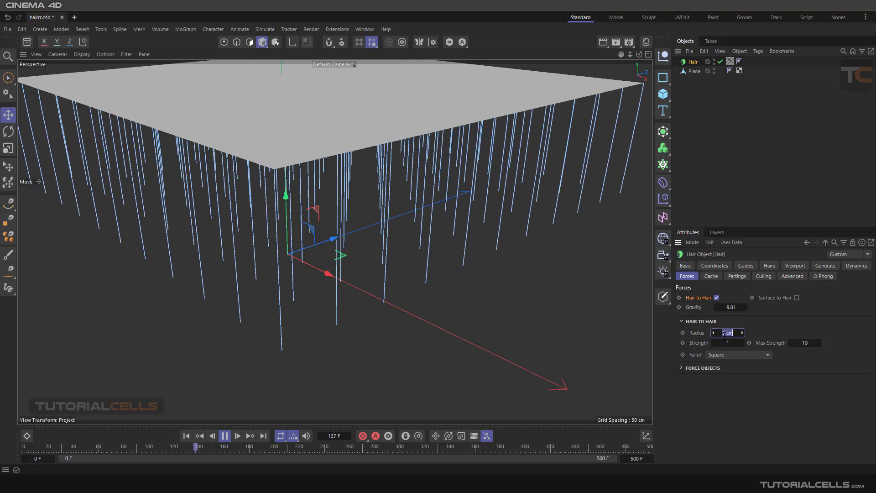
text(-)
key(Return)
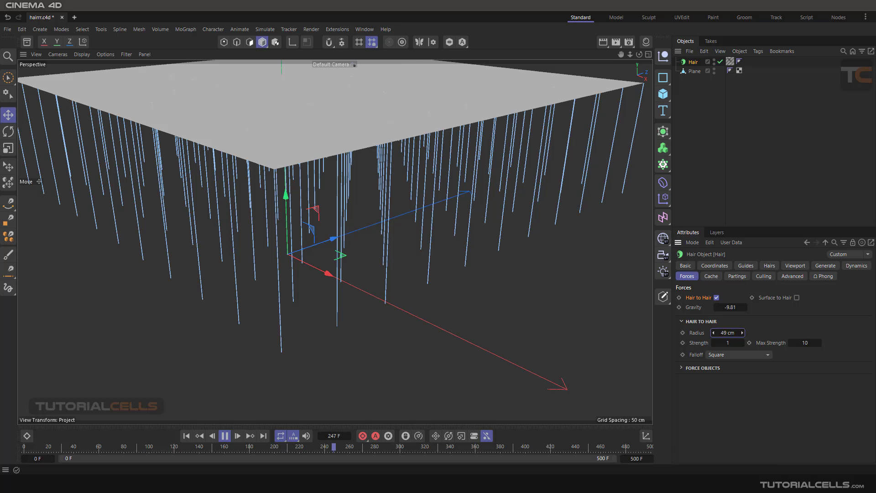
drag(743, 332, 743, 332)
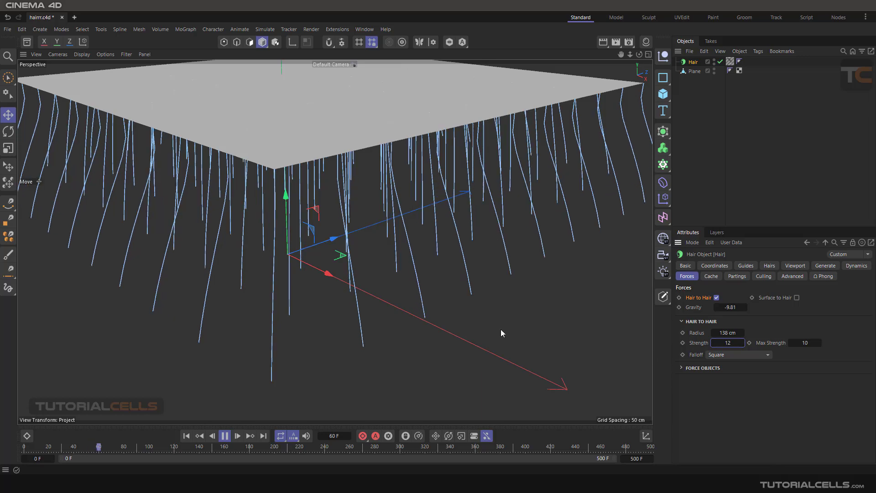
Step: Change the Hair to Hair falloff to Linear and inspect the hairs from below
click(734, 355)
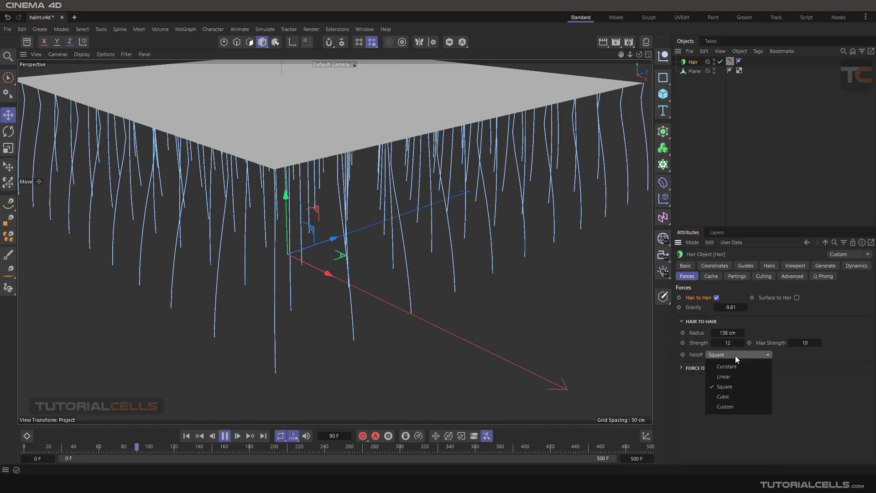
click(729, 375)
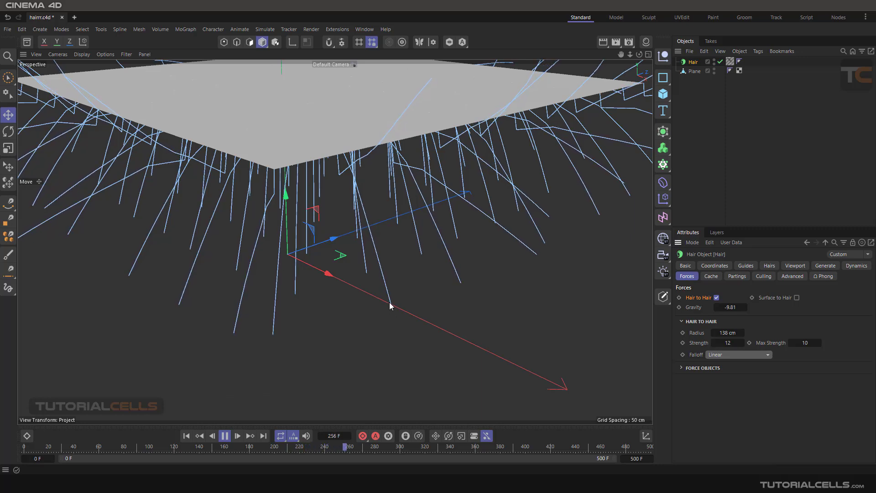
alt+drag(391, 299, 379, 182)
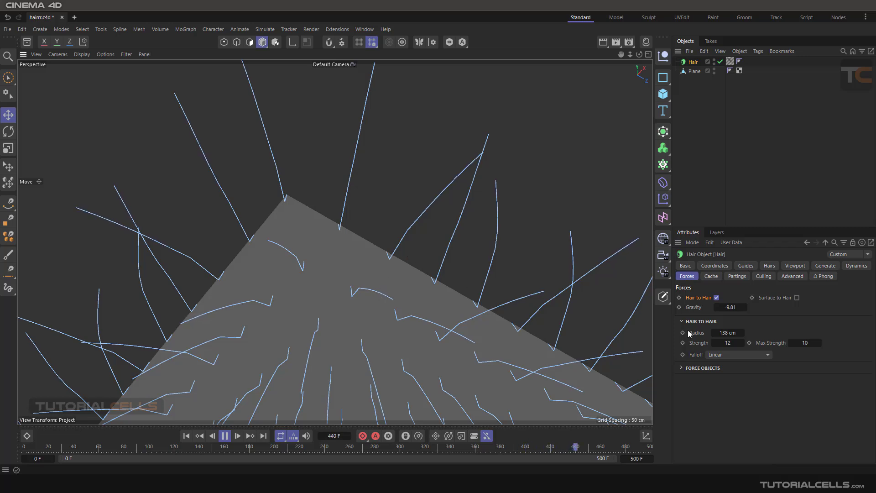
Step: Switch the Hair to Hair falloff to Constant and inspect the hairs around the plane
click(751, 354)
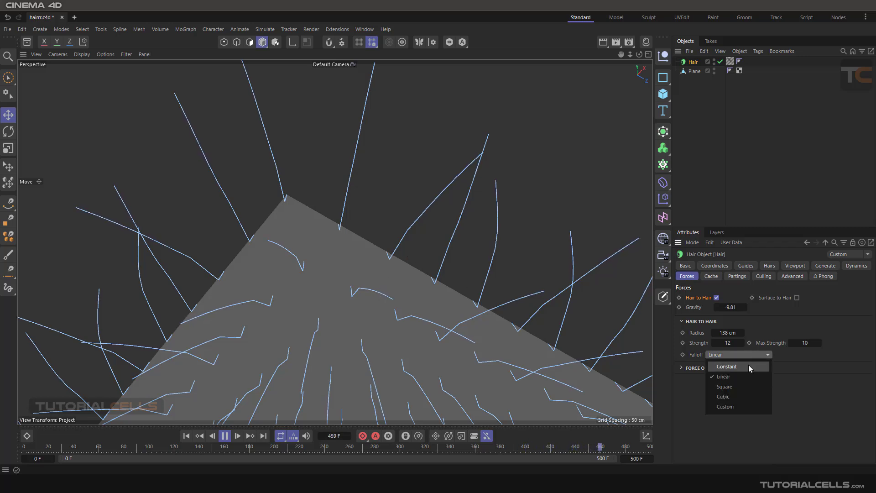
click(748, 364)
alt+drag(435, 249, 409, 345)
alt+drag(438, 304, 460, 277)
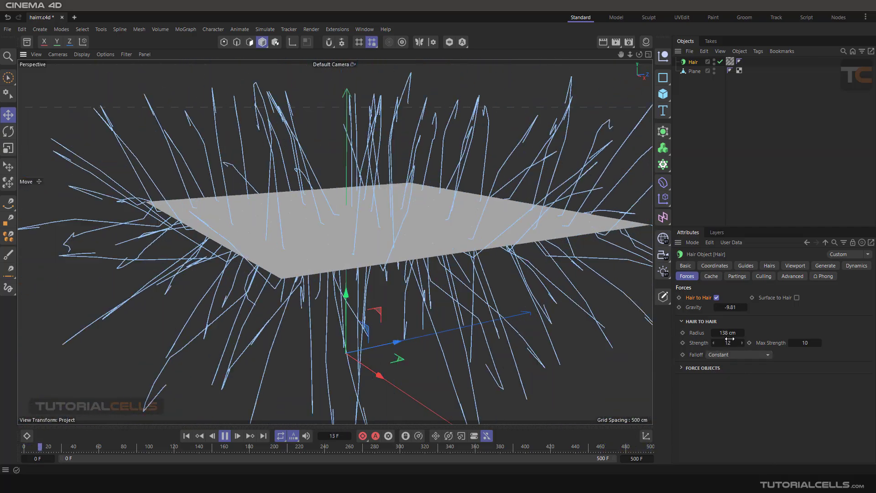
Step: Reduce the Hair to Hair strength to 3 and the radius to 5 cm with Constant falloff
mouse_move(728, 333)
mouse_down()
mouse_move(720, 332)
mouse_move(729, 342)
mouse_up()
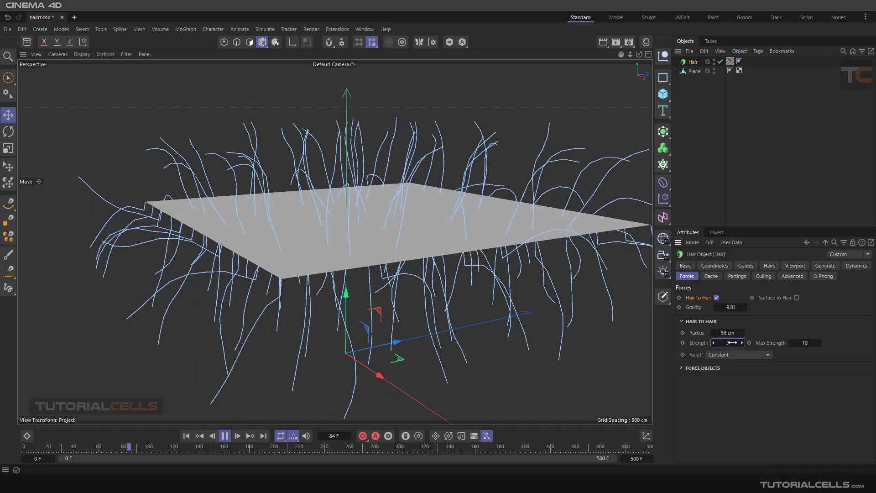
drag(724, 336, 717, 336)
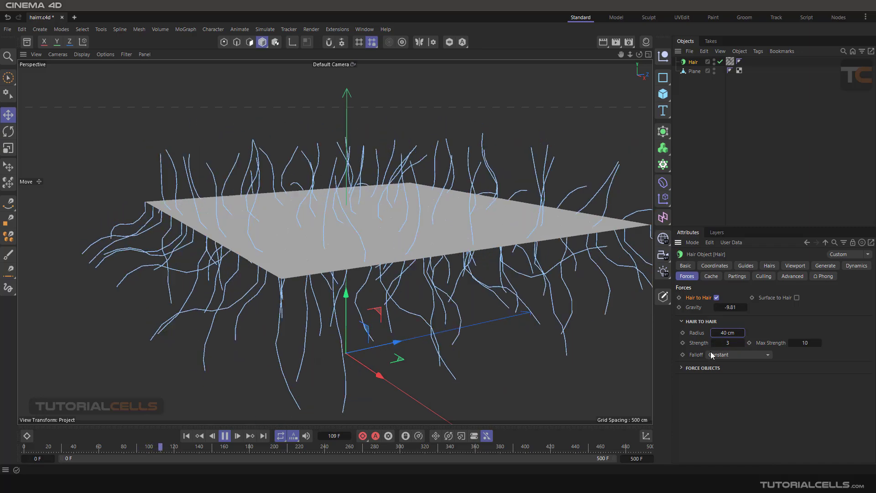
right_click(742, 334)
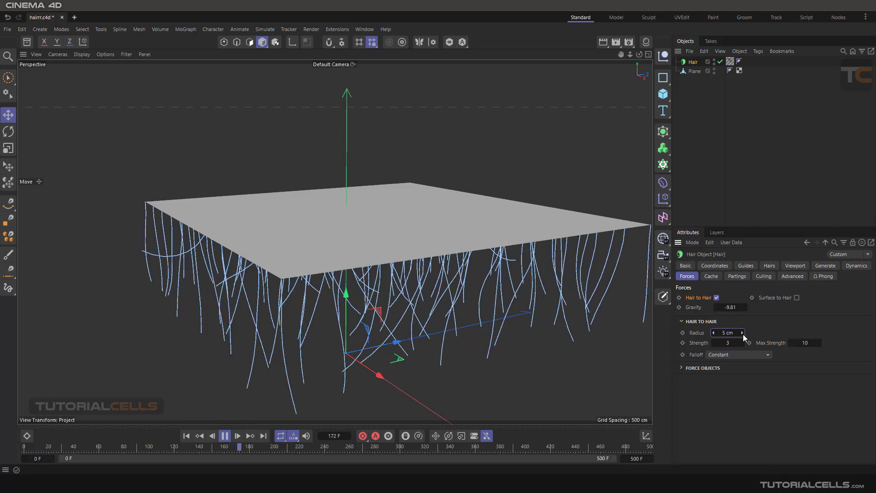
click(729, 355)
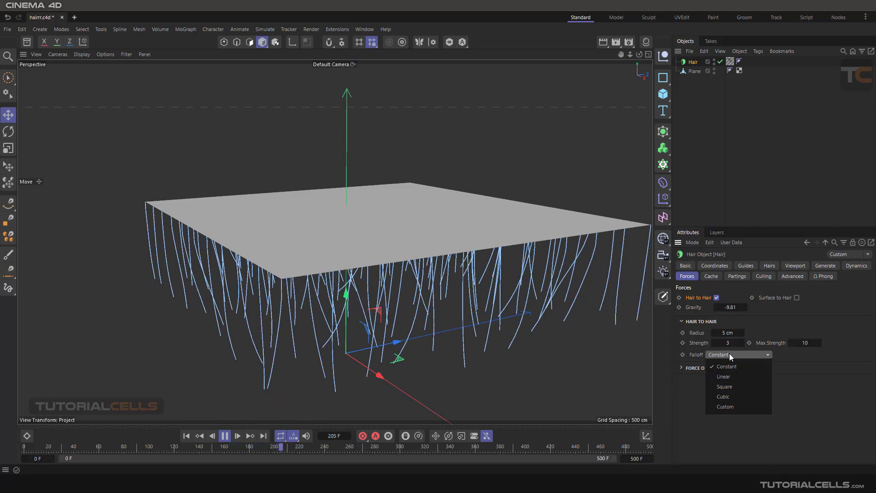
click(730, 370)
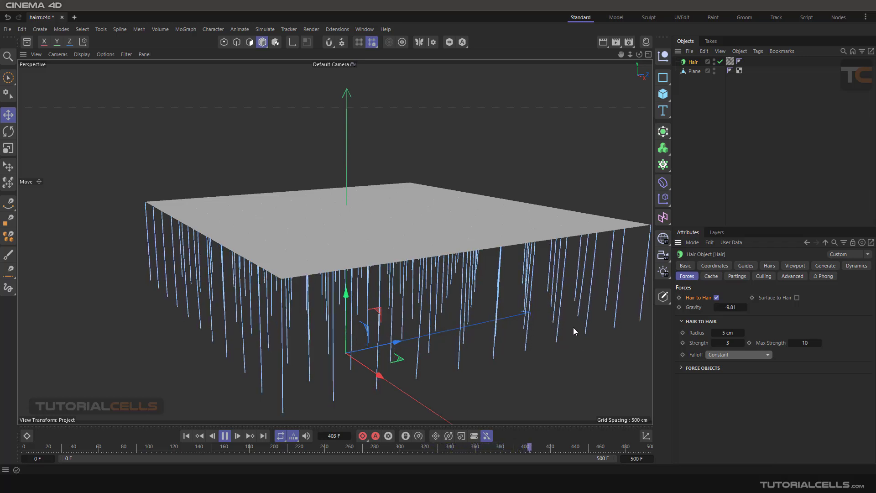
Step: Set the Hair to Hair falloff to Custom and lower the curve's first point to zero
click(729, 354)
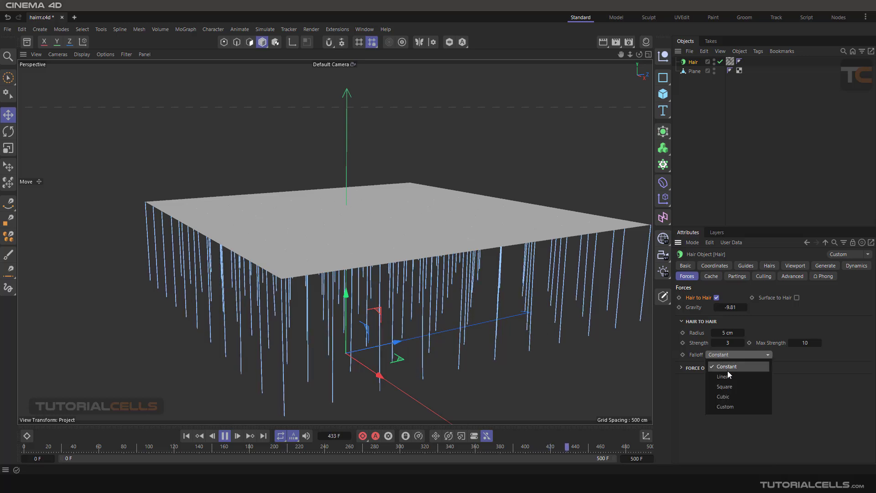
click(735, 395)
click(732, 355)
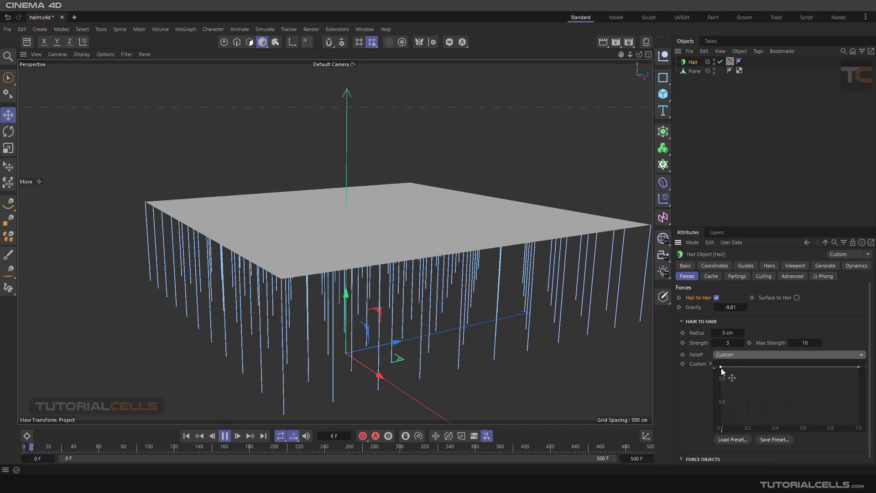
drag(720, 366, 721, 425)
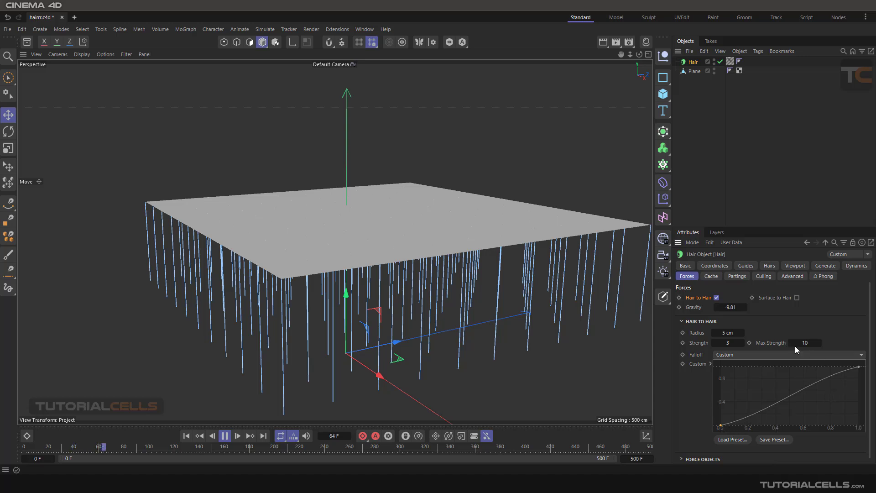
Step: Set the Hair to Hair falloff to Linear, with a strength of 32 and a radius of 50 cm
drag(728, 334, 738, 334)
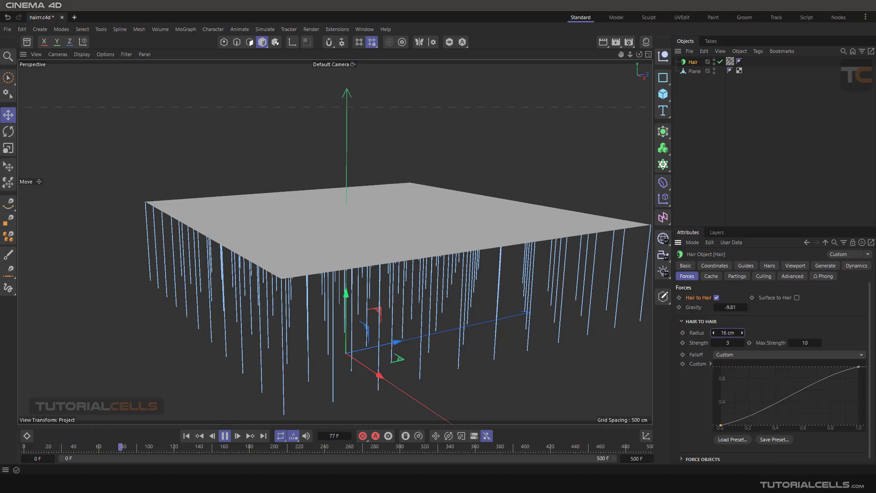
click(742, 354)
click(746, 375)
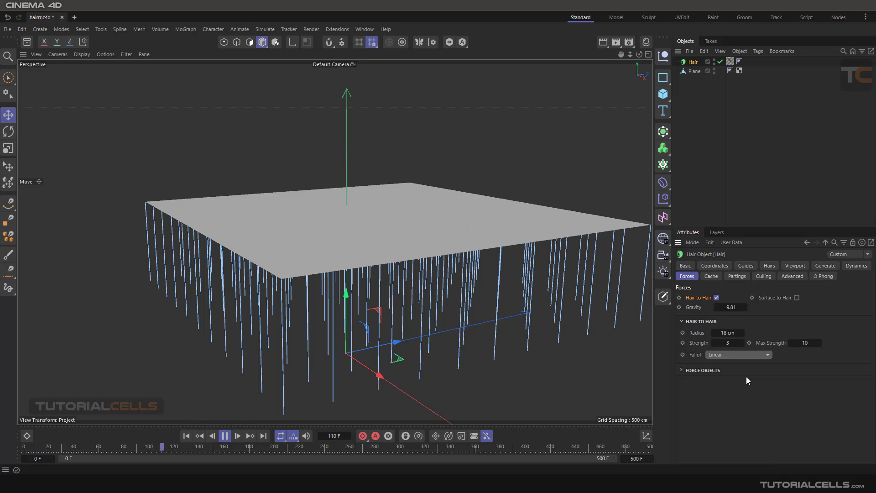
click(741, 354)
click(738, 377)
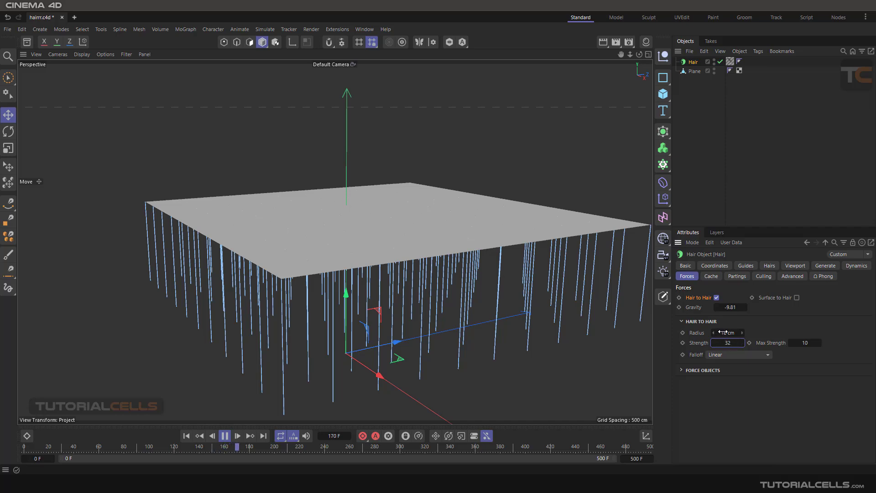
drag(723, 332, 729, 332)
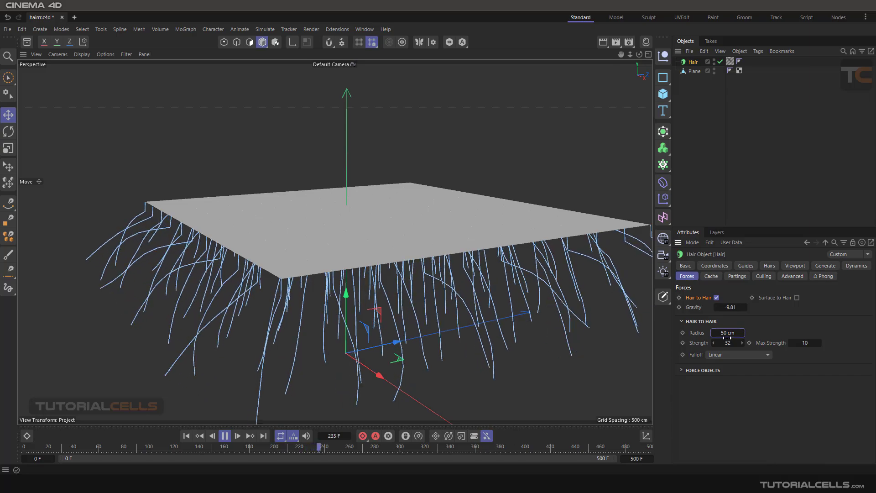
Step: Disable the Hair to Hair force on the Hair object
click(716, 297)
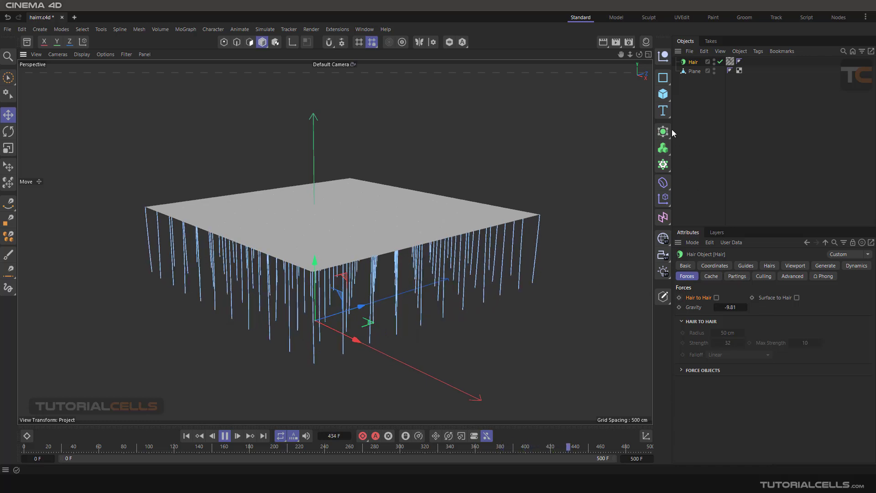
Step: Add a sphere primitive and move it along X and upward to sit beside the plane's hanging hairs
click(664, 95)
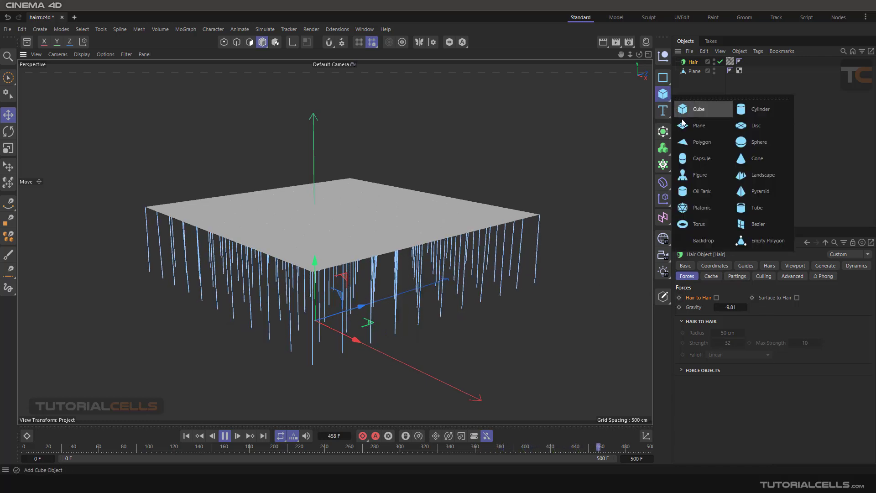
click(740, 143)
drag(351, 336, 575, 401)
drag(514, 356, 516, 269)
alt+drag(451, 310, 455, 335)
alt+middle_drag(466, 289, 500, 201)
alt+right_drag(469, 218, 439, 273)
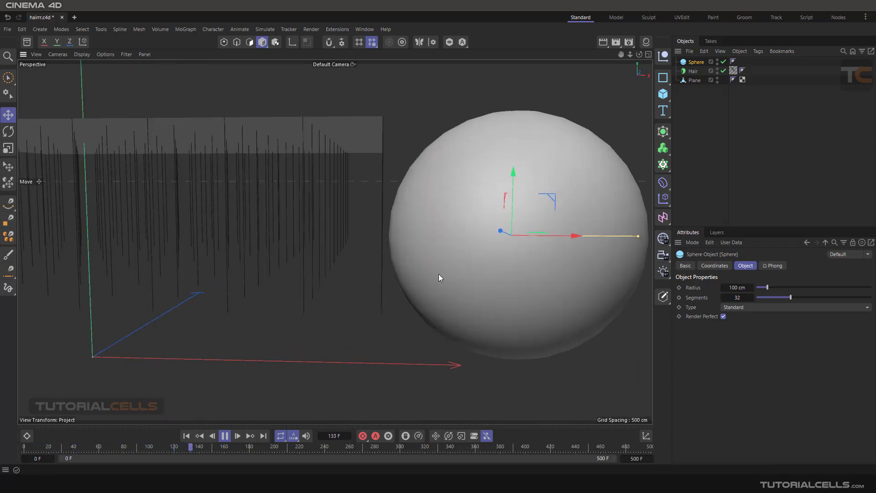
alt+drag(438, 274, 447, 245)
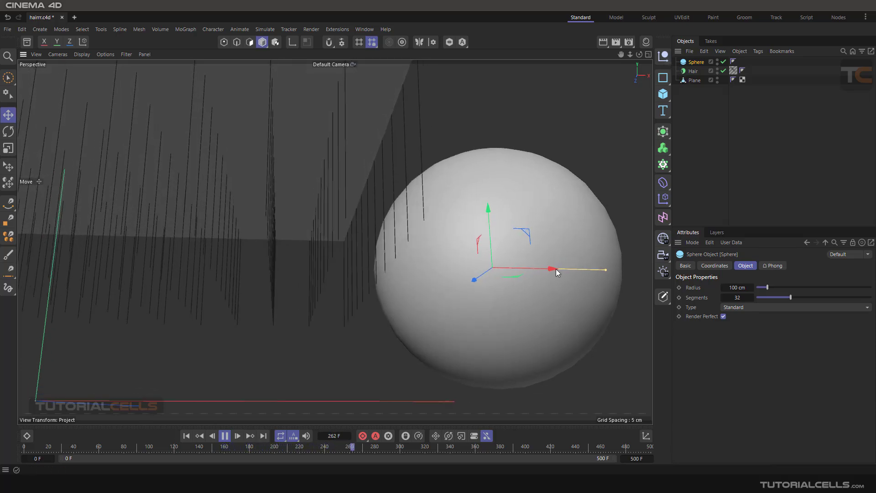
Step: Move the sphere slightly away from the hairs along X and enable Surface to Hair on the Hair object
mouse_move(556, 270)
mouse_down()
mouse_move(524, 269)
mouse_move(561, 270)
mouse_up()
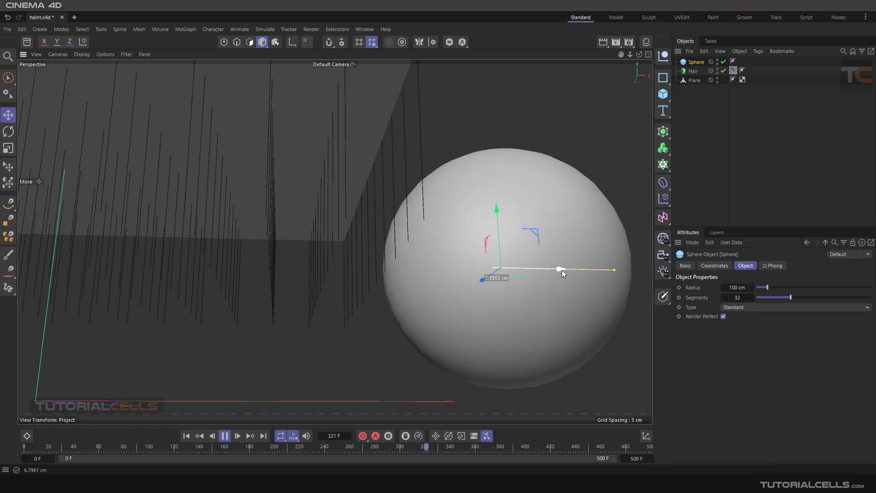
click(693, 71)
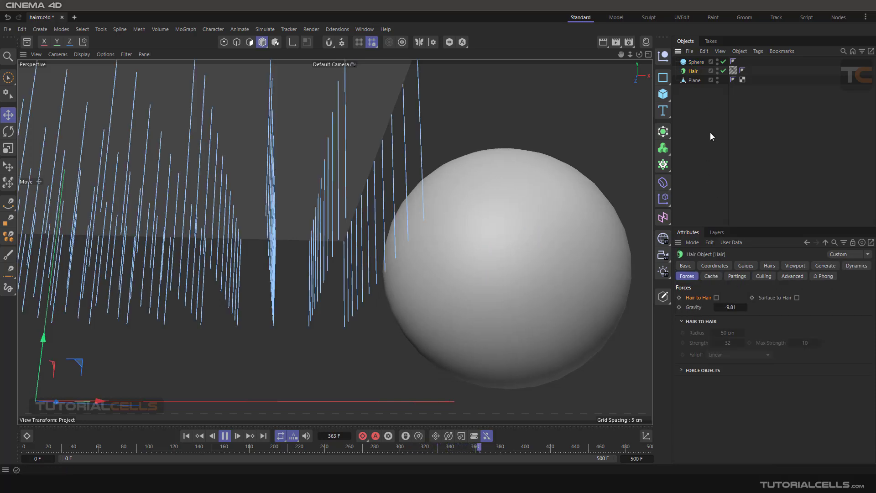
click(796, 297)
Step: Move the sphere along X toward the edge of the hanging hairs to test the surface force
click(557, 282)
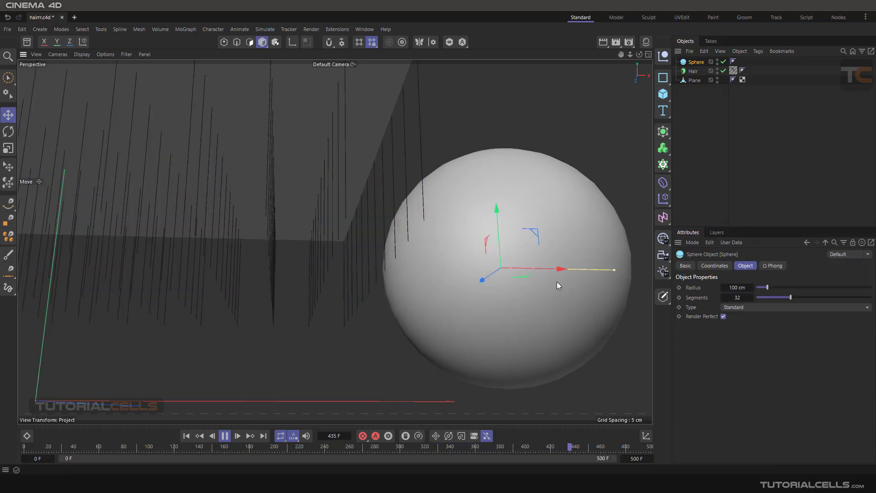
drag(565, 271, 549, 237)
alt+drag(473, 276, 471, 225)
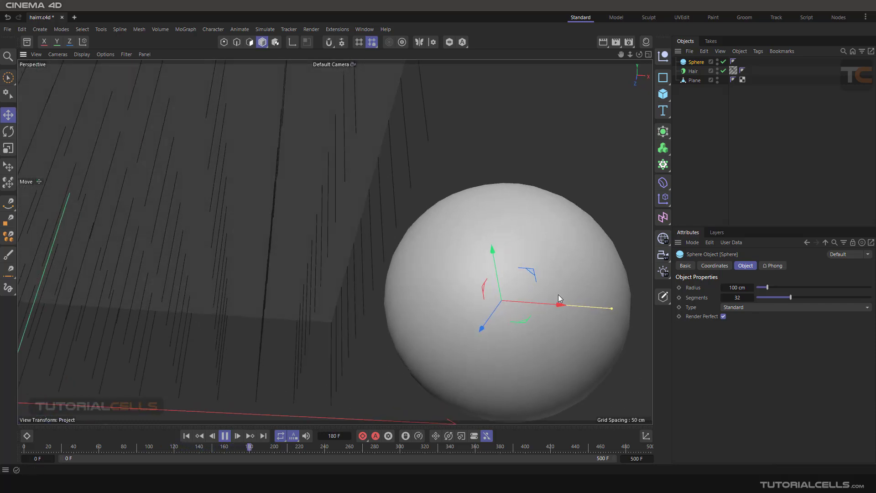
mouse_move(558, 302)
mouse_down()
mouse_move(534, 302)
mouse_move(548, 302)
mouse_up()
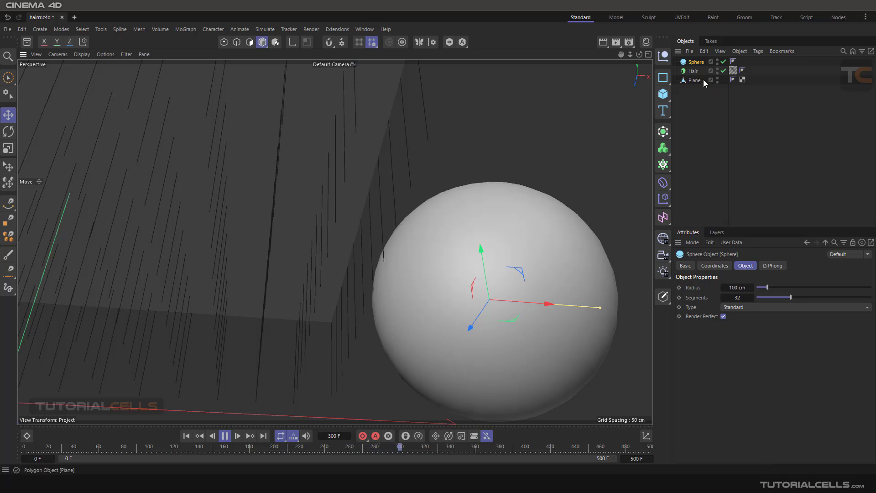
Step: Disable Surface to Hair in the Hair object's forces
click(693, 71)
click(796, 297)
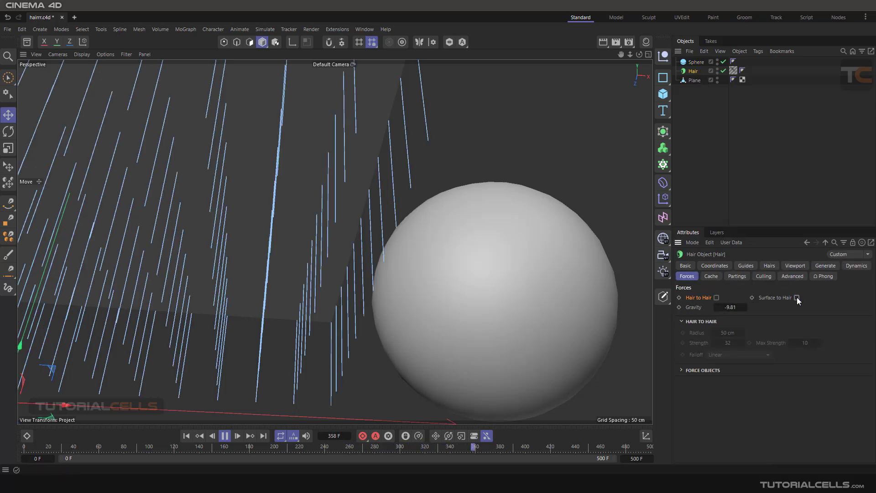
alt+drag(401, 282, 380, 320)
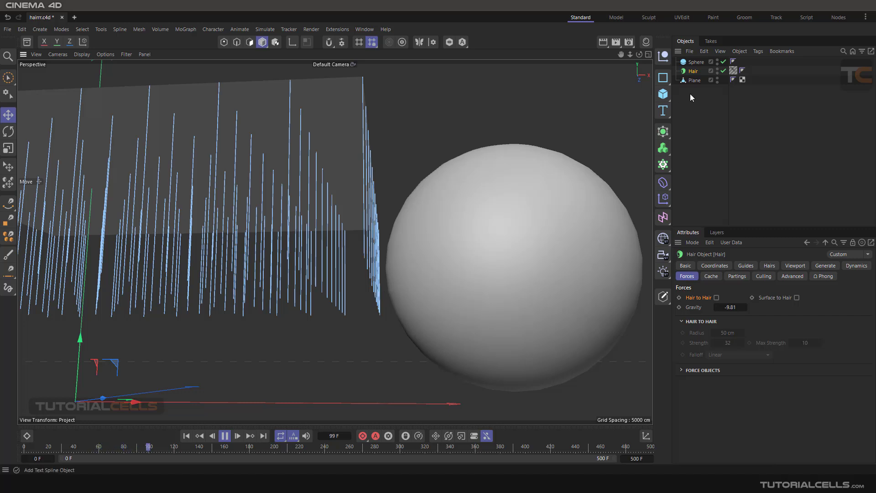
Step: Add a Hair Collider tag to the sphere
click(698, 62)
click(757, 51)
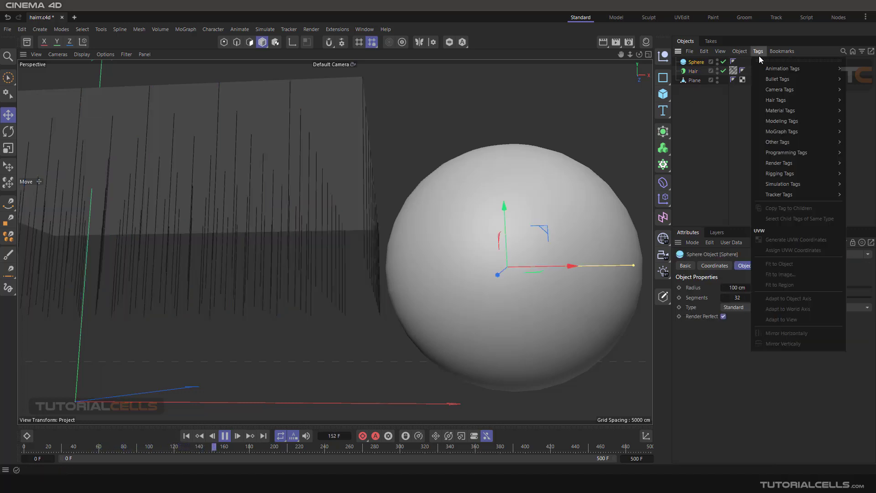
mouse_move(788, 102)
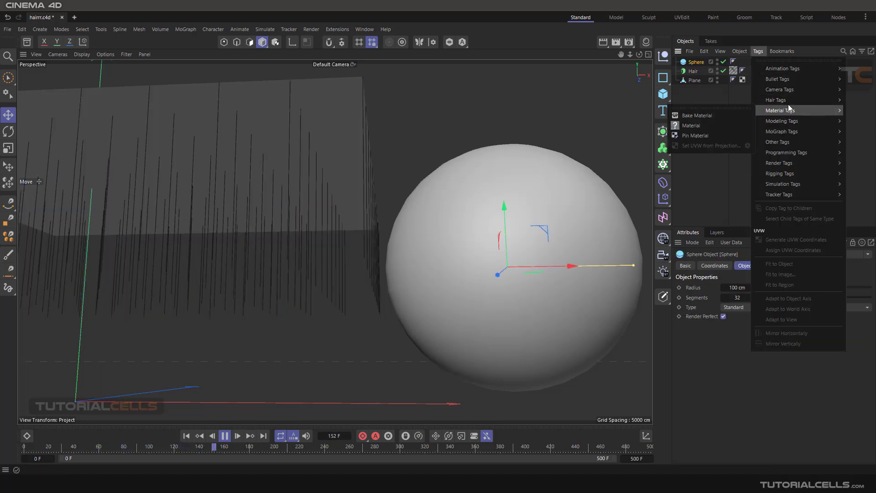
click(727, 105)
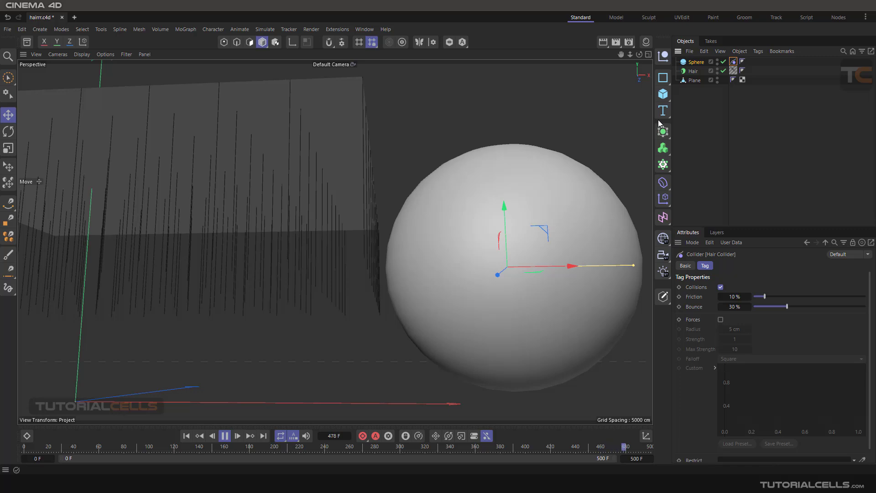
Step: Move the sphere along X until it overlaps the outer hairs at the plane's edge
click(693, 71)
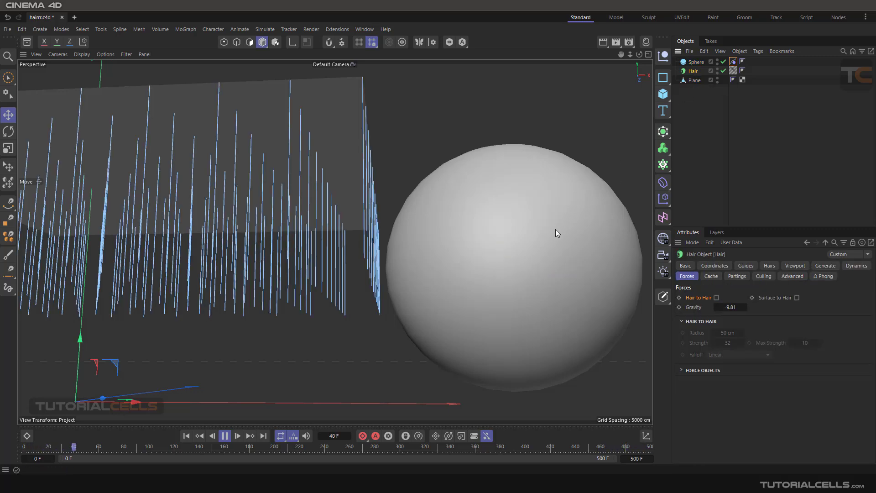
click(541, 261)
drag(569, 265, 561, 264)
alt+drag(446, 275, 479, 265)
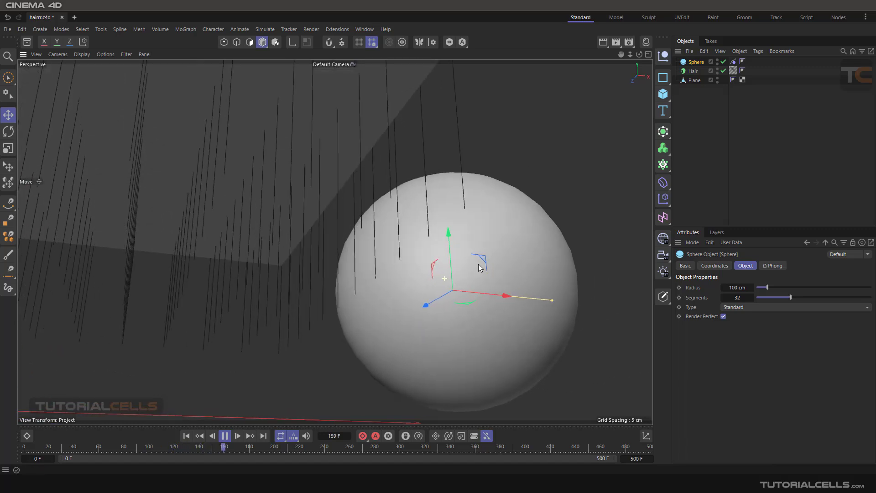
drag(499, 298, 423, 271)
scroll(398, 291, up, 5)
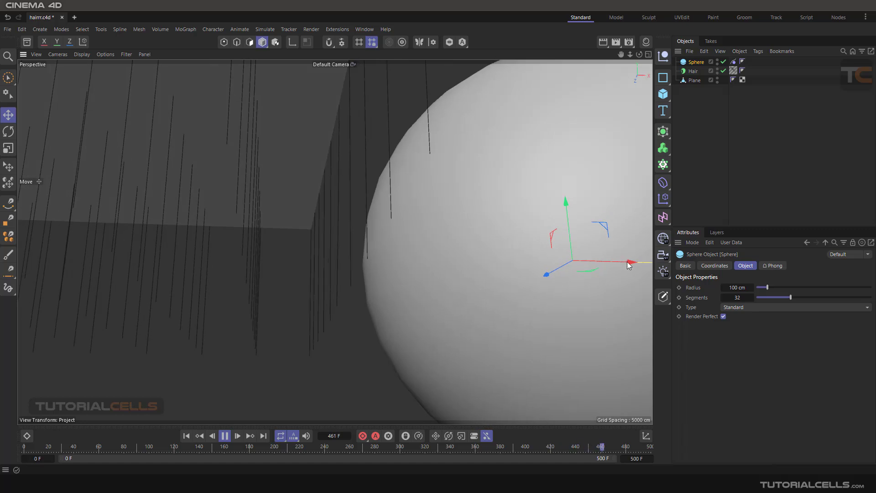
drag(626, 261, 619, 261)
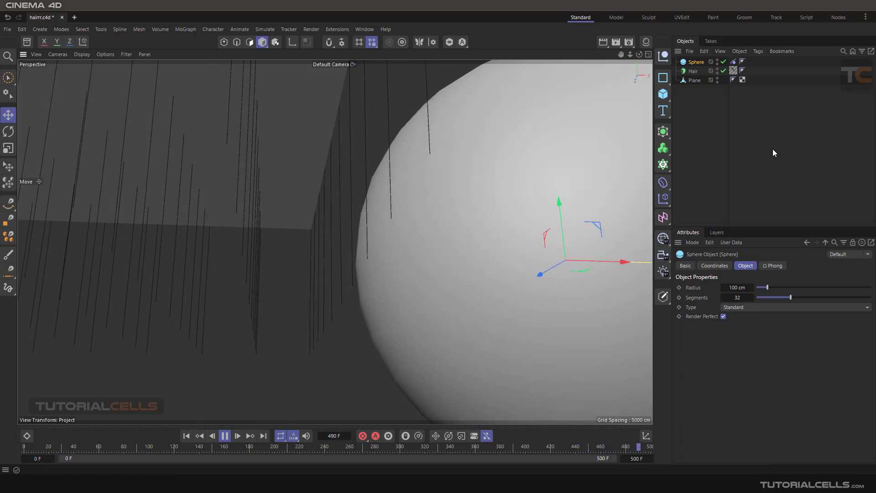
Step: Enable Surface to Hair on the Hair object and push the sphere further into the hairs along X
click(694, 71)
click(796, 297)
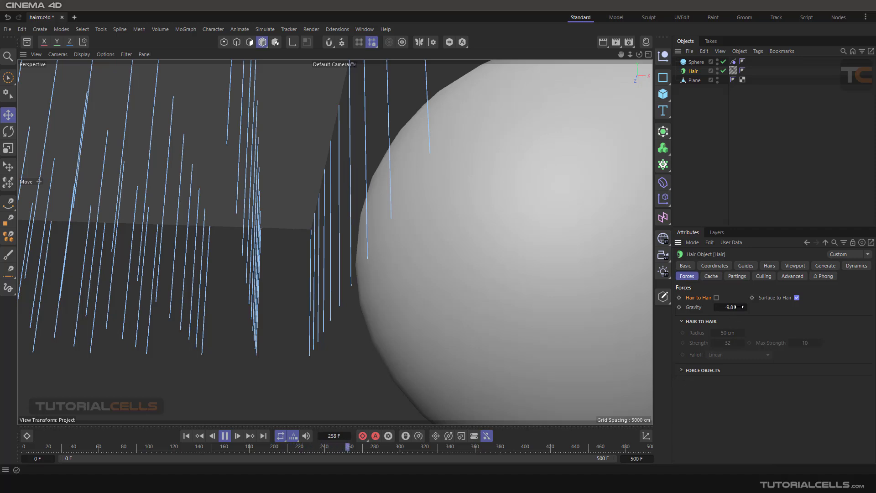
click(551, 255)
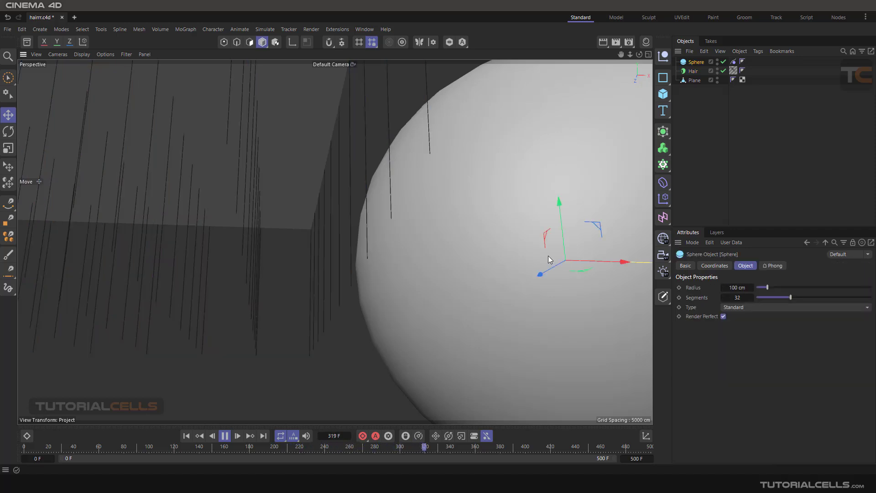
mouse_move(617, 262)
mouse_down()
mouse_move(601, 258)
mouse_move(609, 258)
mouse_up()
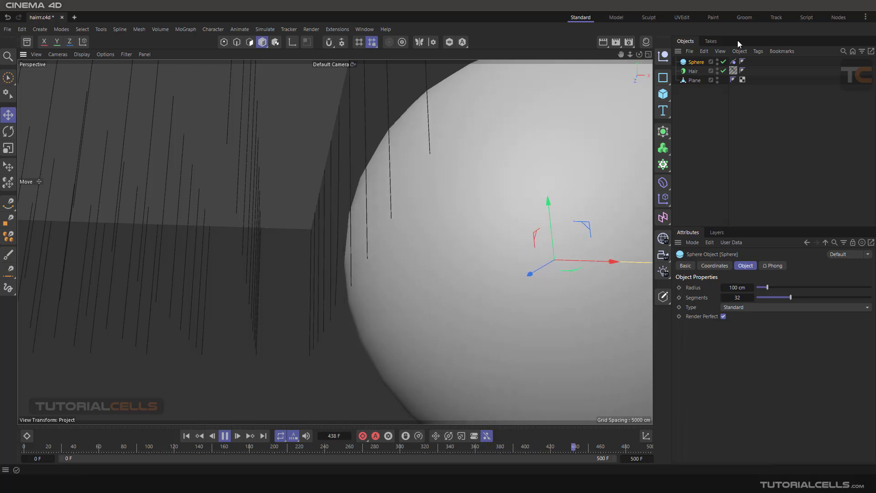
Step: Enable Forces on the sphere's Hair Collider tag with radius 129 cm, strength 96 and max strength 118
click(733, 62)
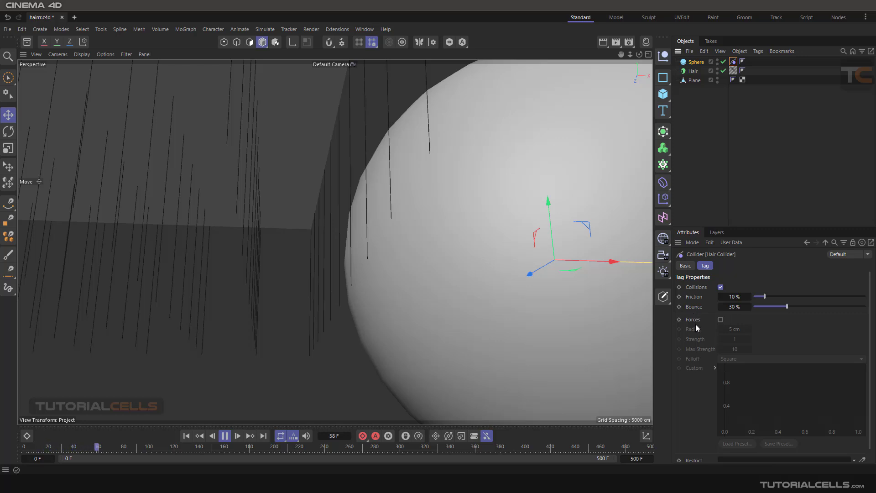
click(720, 320)
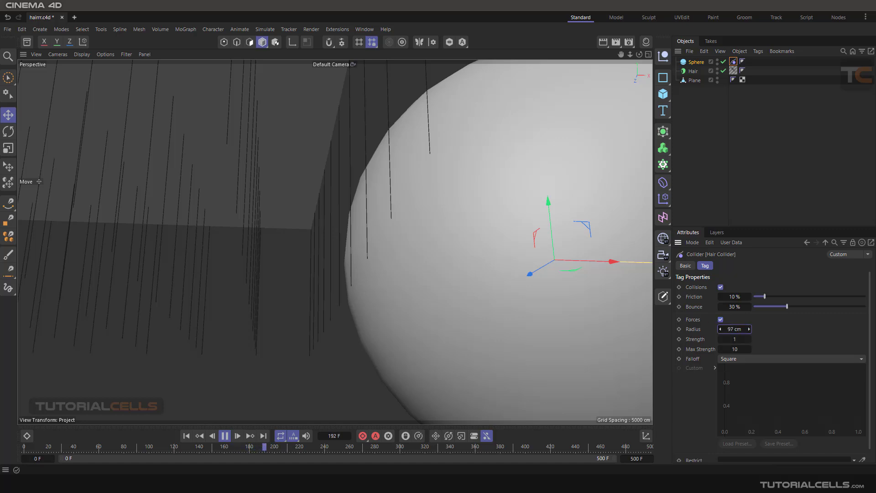
drag(734, 329, 750, 338)
drag(731, 349, 739, 349)
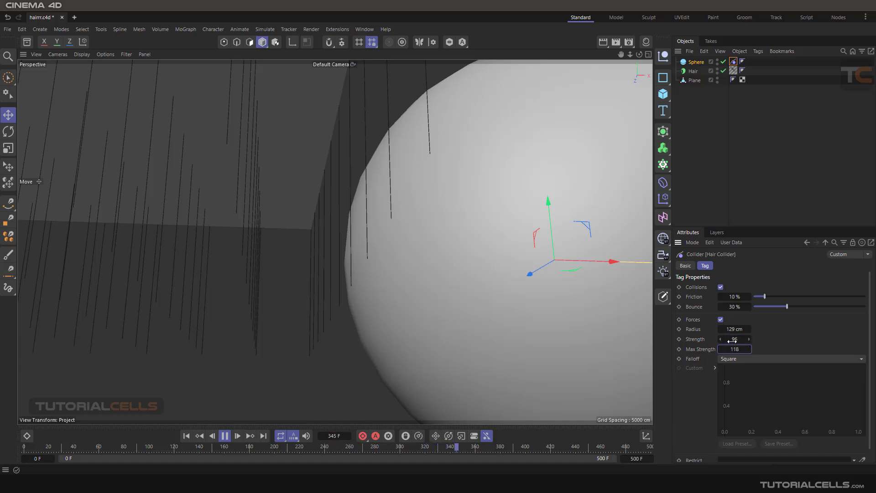
Step: Set the Hair Collider tag's force falloff to Linear
alt+drag(404, 260, 451, 219)
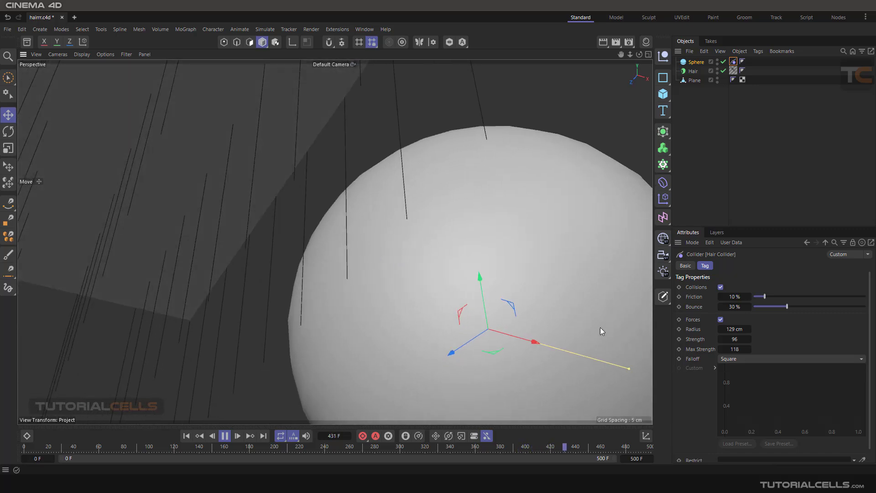
click(746, 359)
click(748, 382)
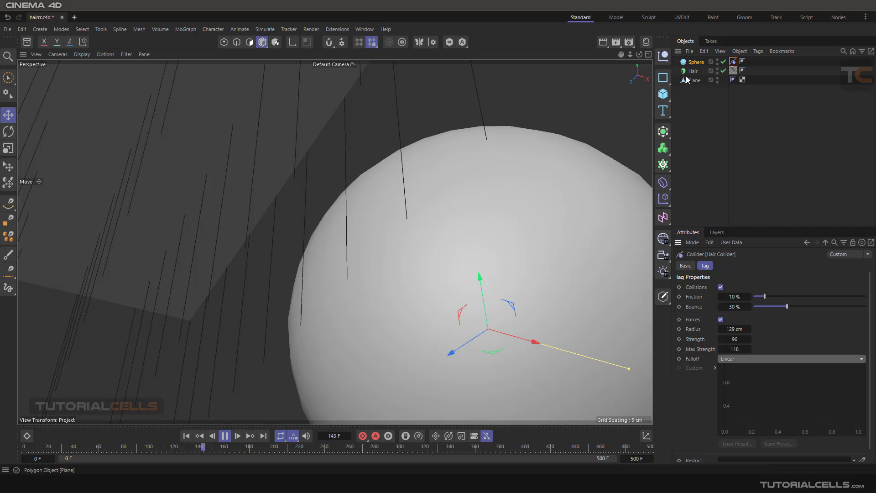
Step: Move the sphere back and forth along X near the outer hairs to test the collider force
click(604, 229)
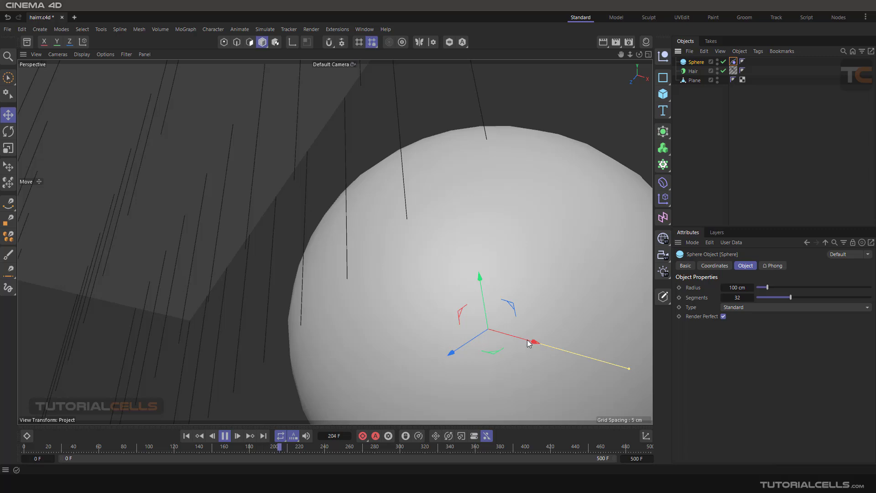
drag(527, 339, 522, 339)
alt+drag(386, 306, 401, 317)
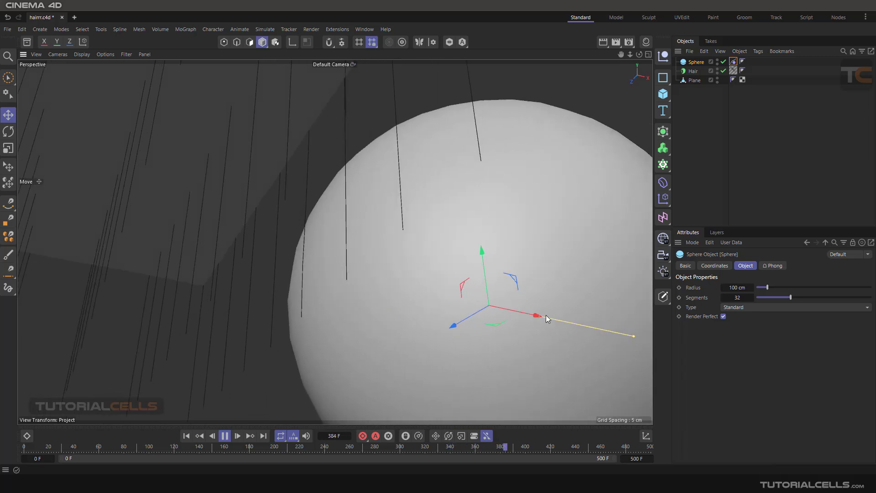
mouse_move(545, 315)
mouse_down()
mouse_move(532, 313)
mouse_move(555, 319)
mouse_move(529, 311)
mouse_move(564, 319)
mouse_move(498, 311)
mouse_move(553, 314)
mouse_up()
mouse_move(519, 276)
alt+mouse_down()
mouse_move(483, 297)
mouse_move(511, 272)
alt+mouse_up()
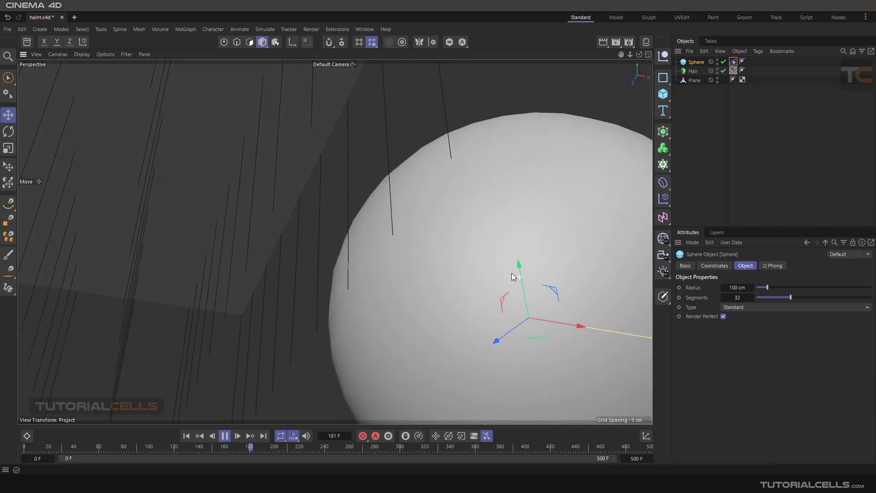
Step: Enable Hair to Hair and disable Surface to Hair on the Hair object, and expand its Force Objects settings
click(426, 274)
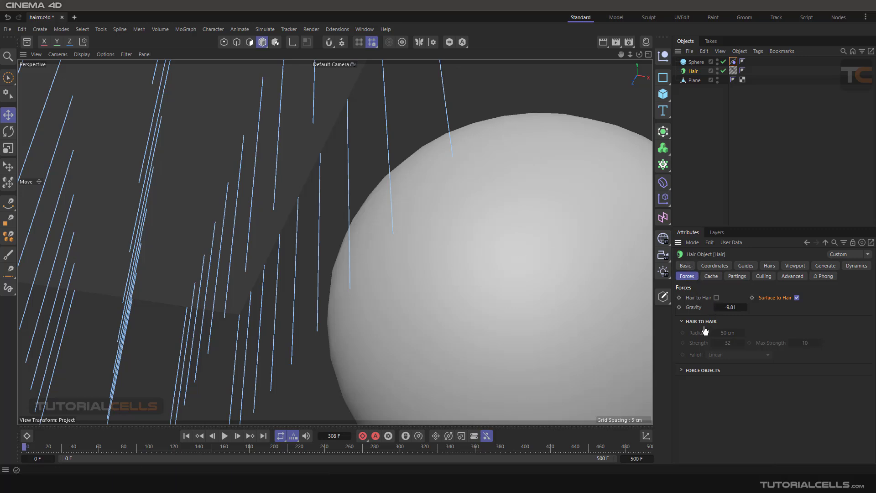
click(716, 297)
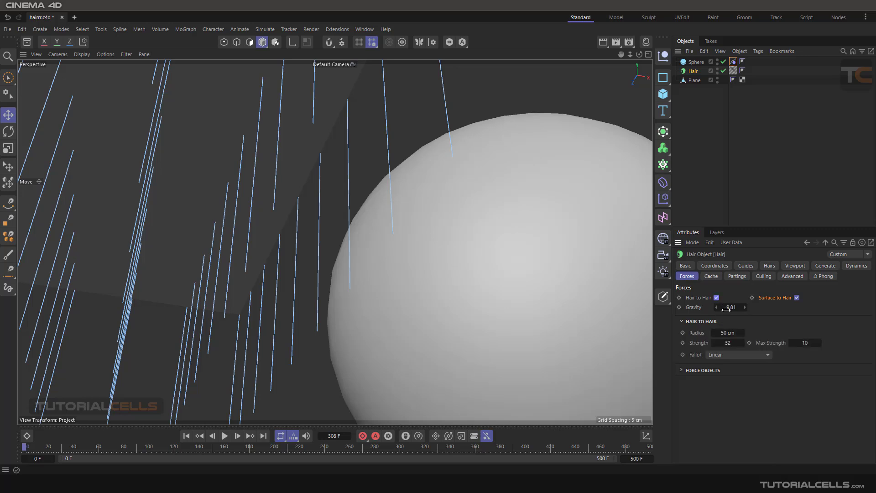
click(797, 298)
click(681, 370)
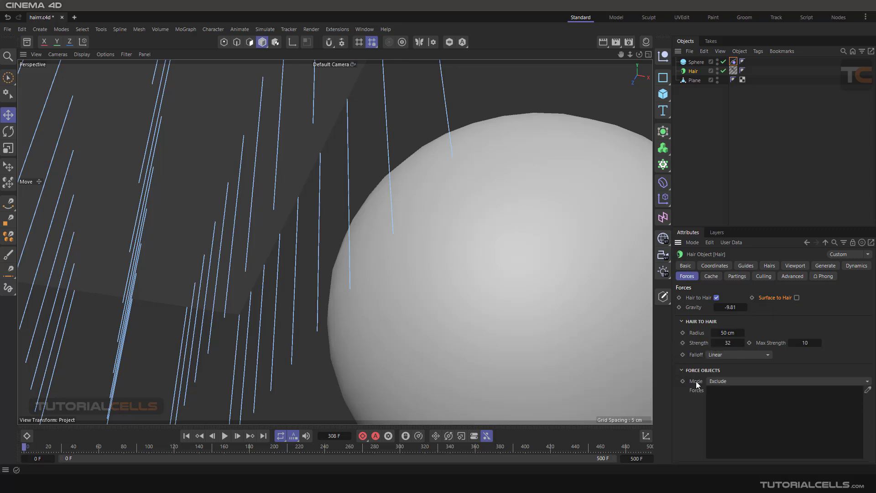
Step: Delete the sphere from the scene
scroll(467, 269, down, 5)
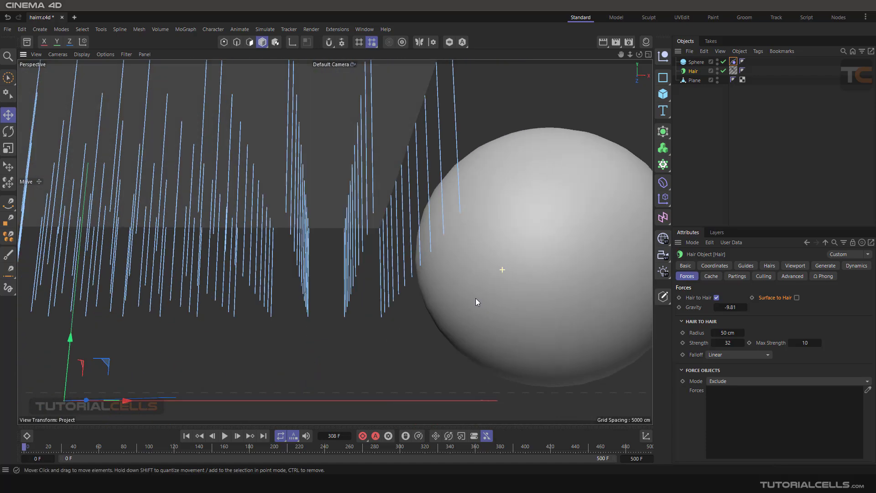
alt+drag(475, 297, 512, 260)
click(534, 245)
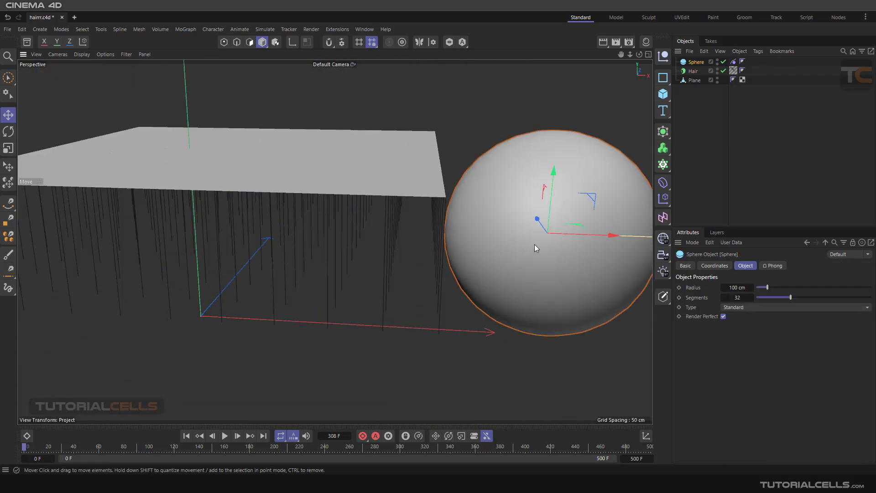
key(Delete)
scroll(480, 219, down, 4)
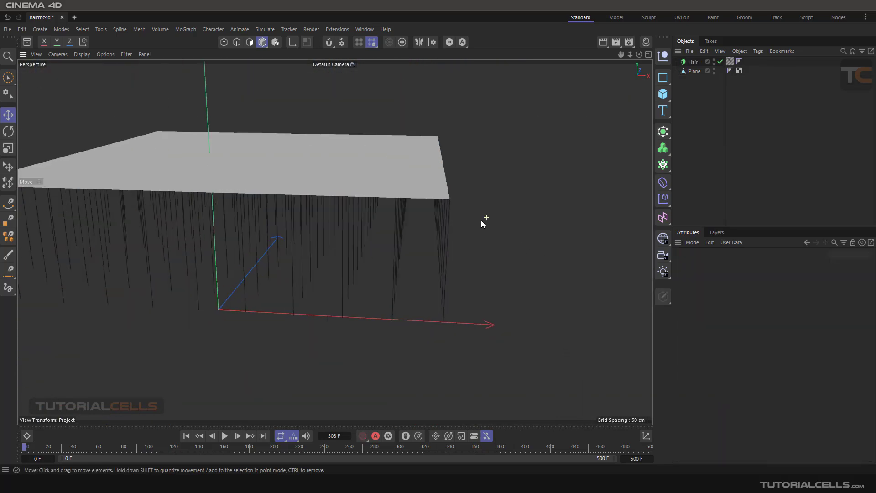
Step: Add a Wind force object to the scene and move it to a spot beside the hair-covered plane
click(690, 61)
alt+drag(547, 176, 458, 231)
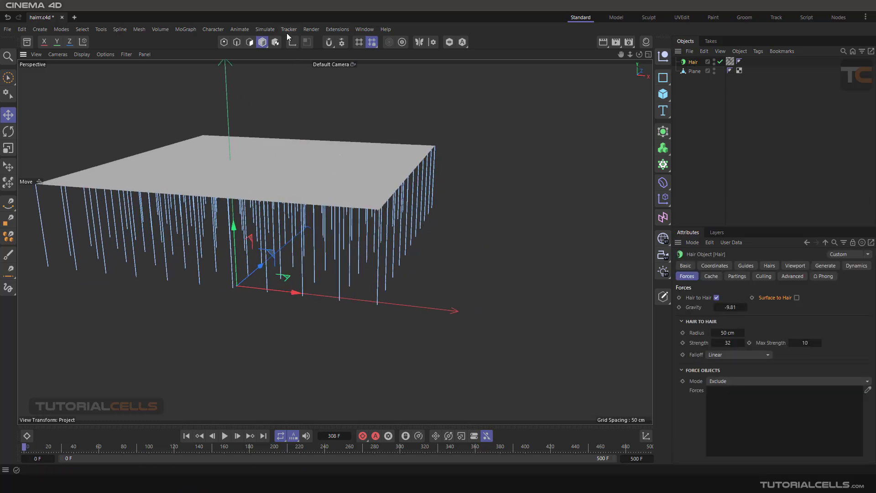
click(258, 28)
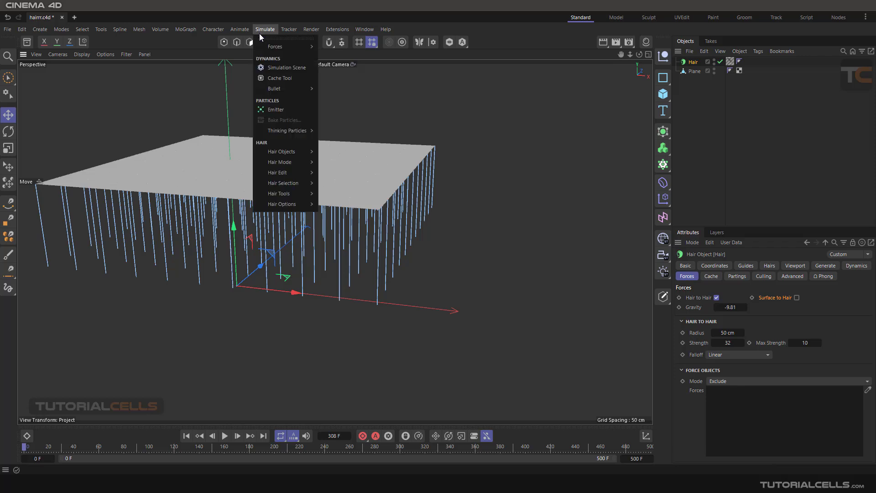
mouse_move(280, 47)
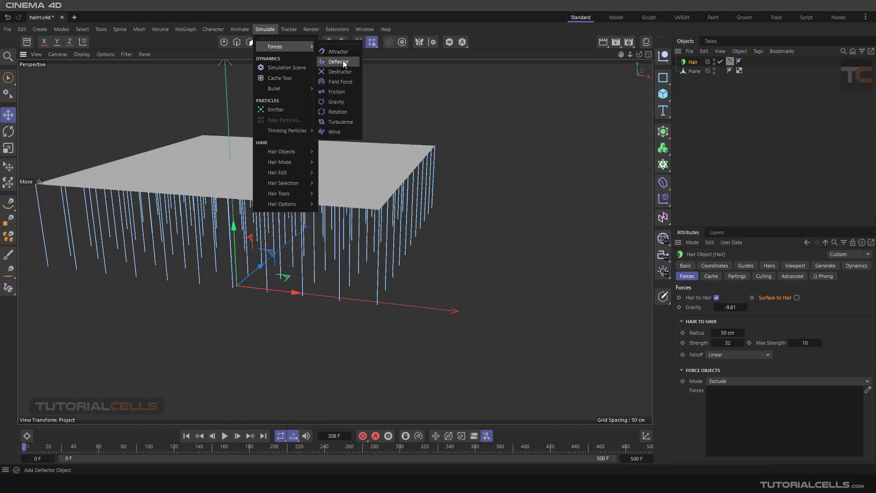
click(334, 132)
scroll(261, 270, down, 3)
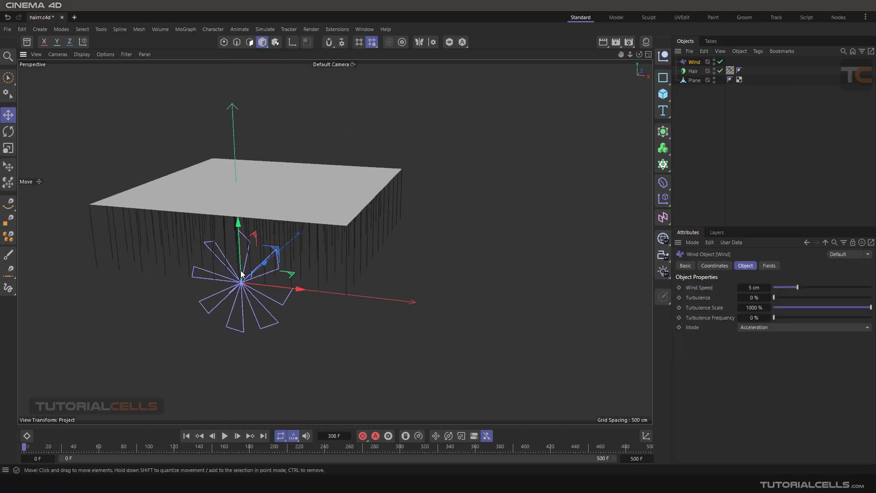
alt+drag(224, 284, 331, 292)
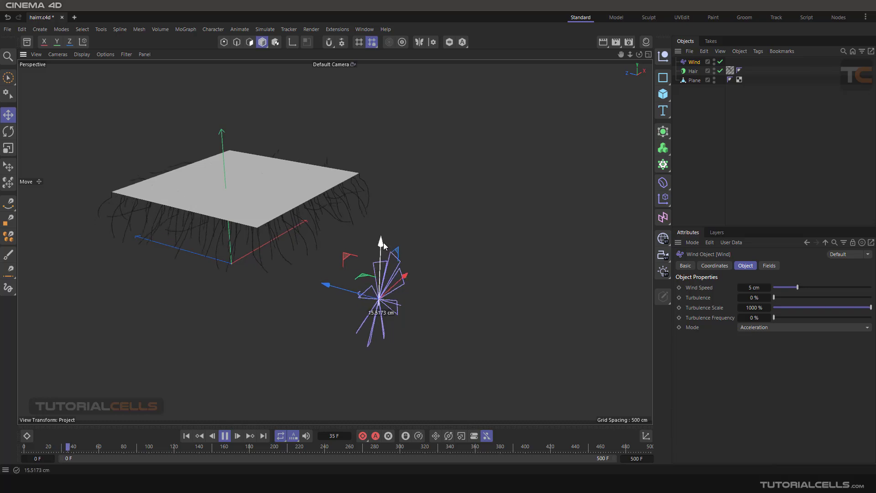
Step: Disable Hair to Hair on the Hair object and reselect the Wind object in the viewport
click(691, 72)
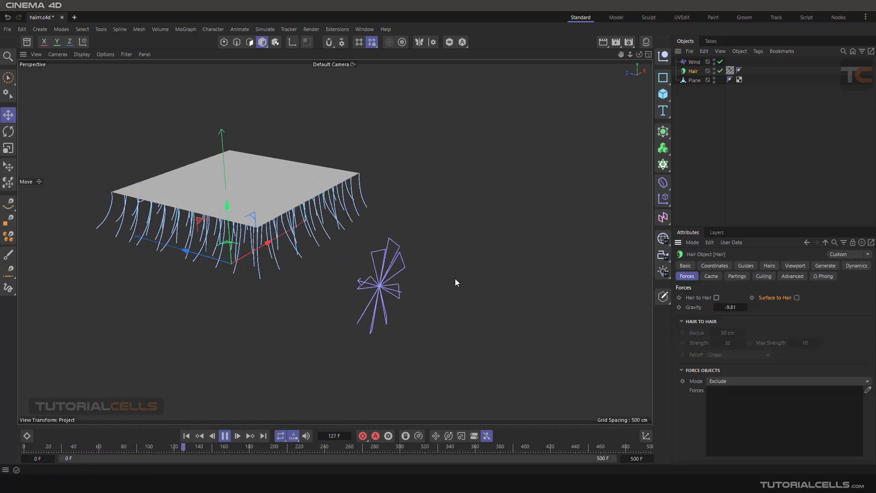
click(385, 286)
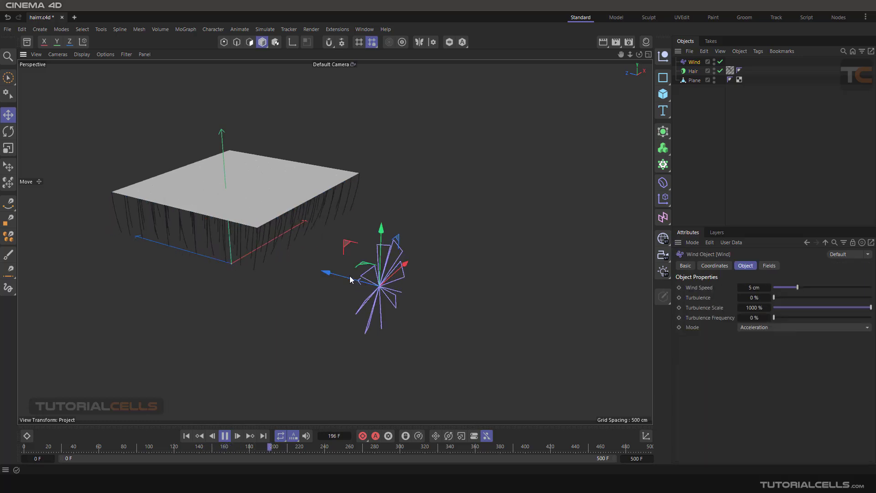
alt+drag(313, 285, 362, 208)
alt+drag(442, 192, 388, 226)
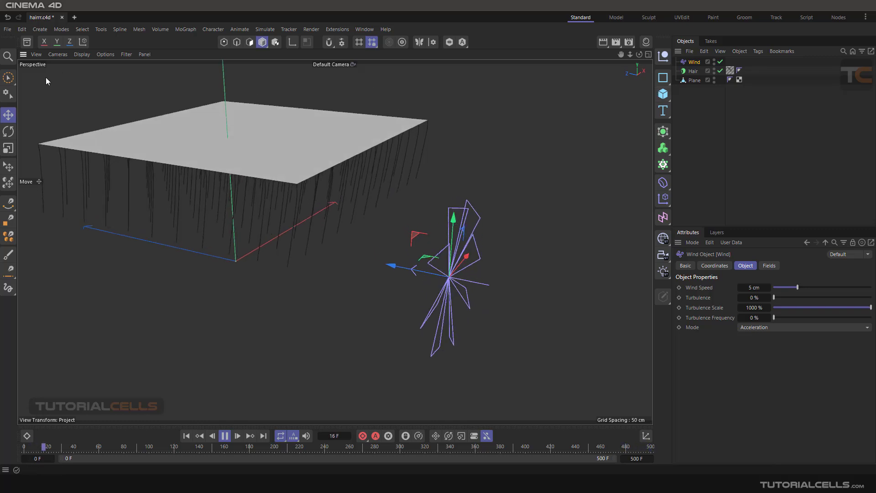
Step: Rotate the Wind object slightly and set its Wind Speed to 10.6 cm
click(6, 133)
drag(484, 287, 468, 295)
click(694, 62)
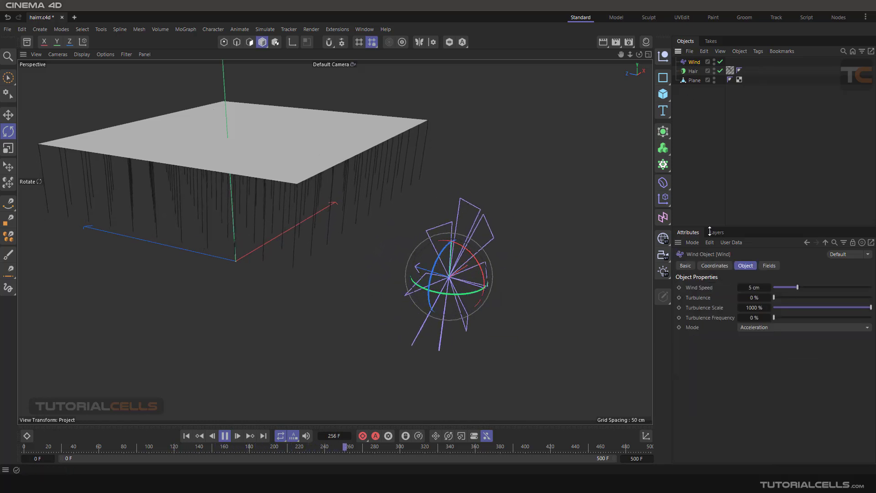
drag(800, 287, 825, 287)
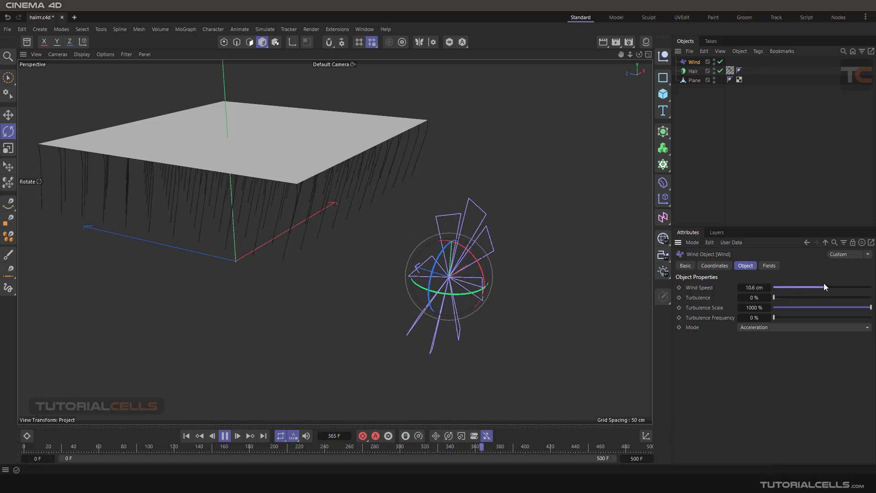
Step: Collapse the Hair object's Hair to Hair settings and add Wind to its Force Objects list in Exclude mode
click(694, 72)
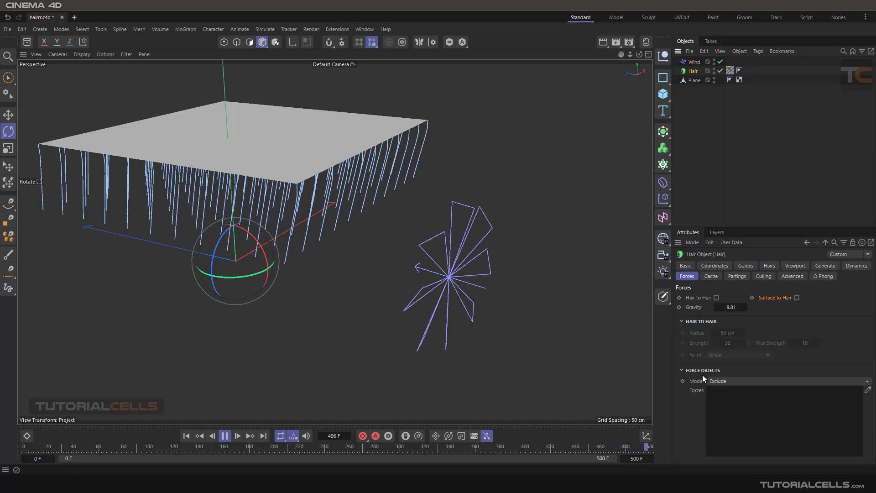
click(682, 321)
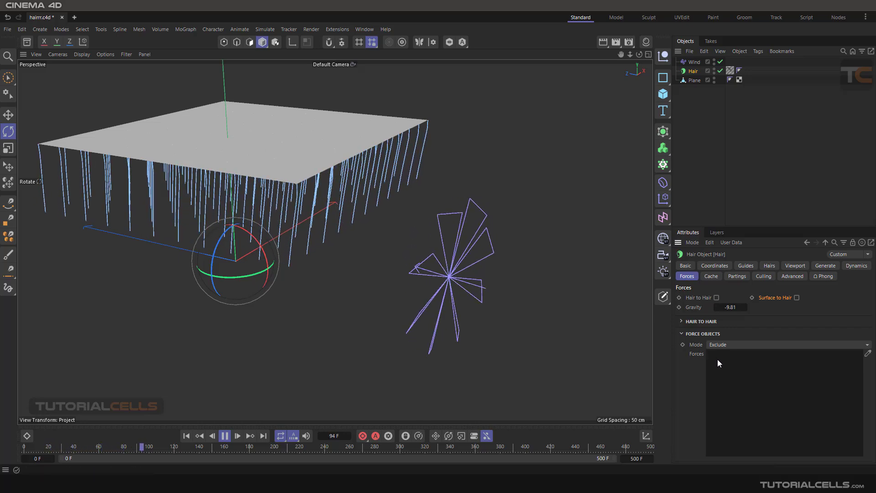
click(694, 62)
drag(693, 64, 694, 62)
key(Delete)
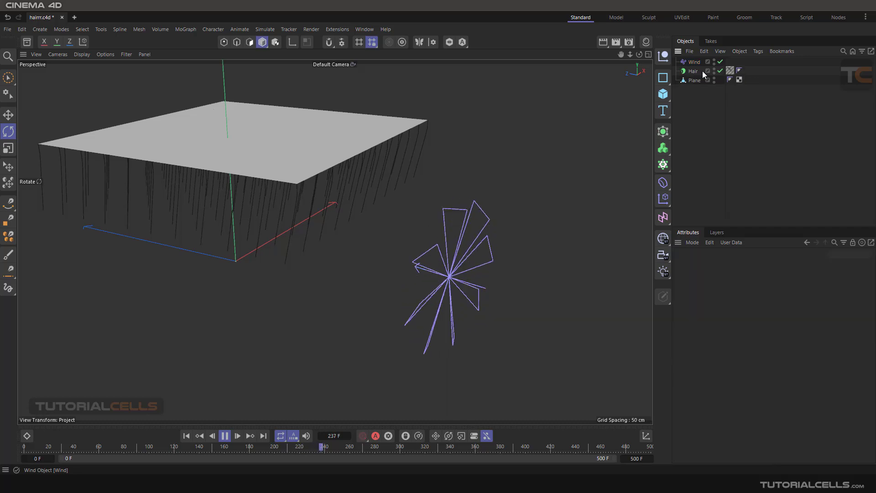
click(697, 63)
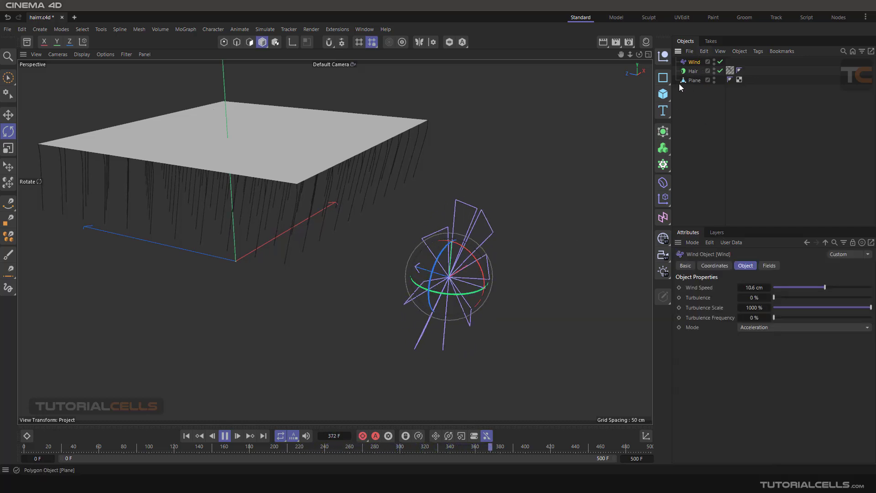
click(693, 71)
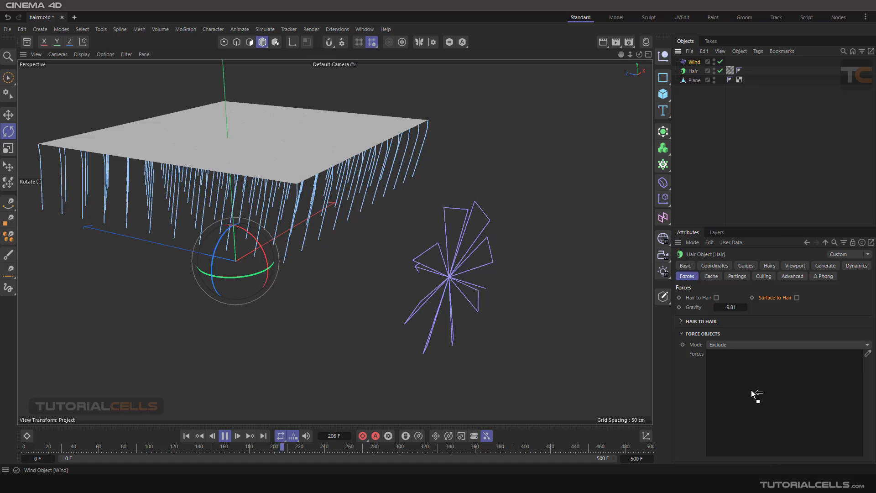
drag(732, 375, 730, 373)
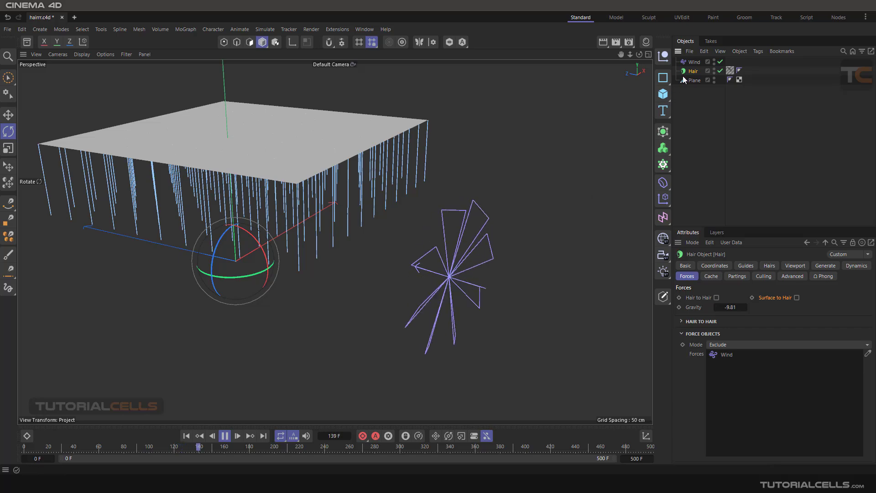
Step: Duplicate the Wind object and place the copy farther from the plane, rotated to blow toward the hairs
click(695, 61)
ctrl+drag(693, 64, 688, 68)
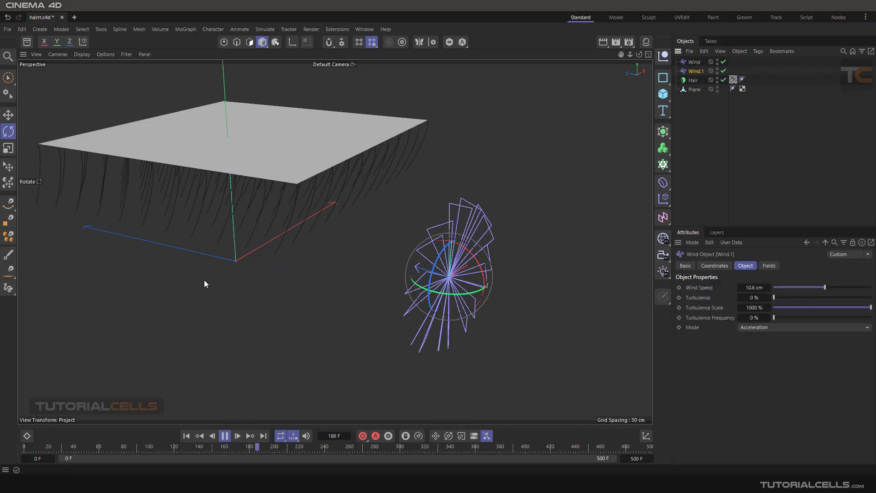
key(e)
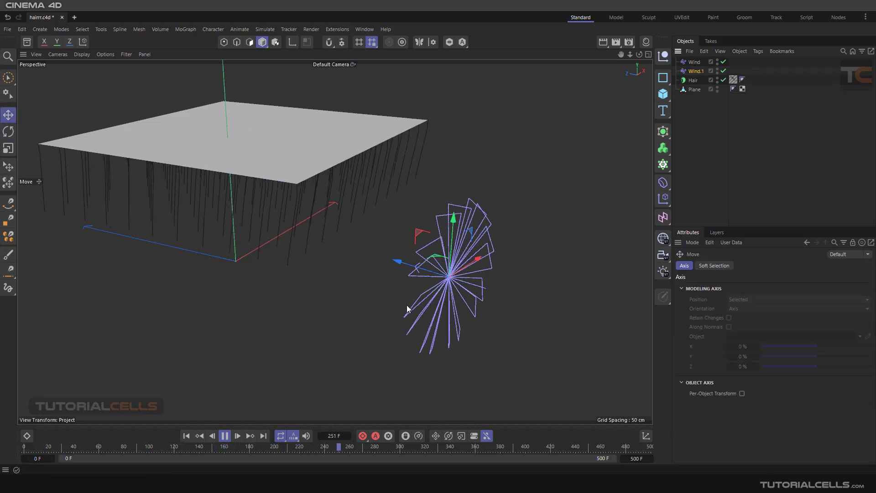
drag(463, 272, 546, 204)
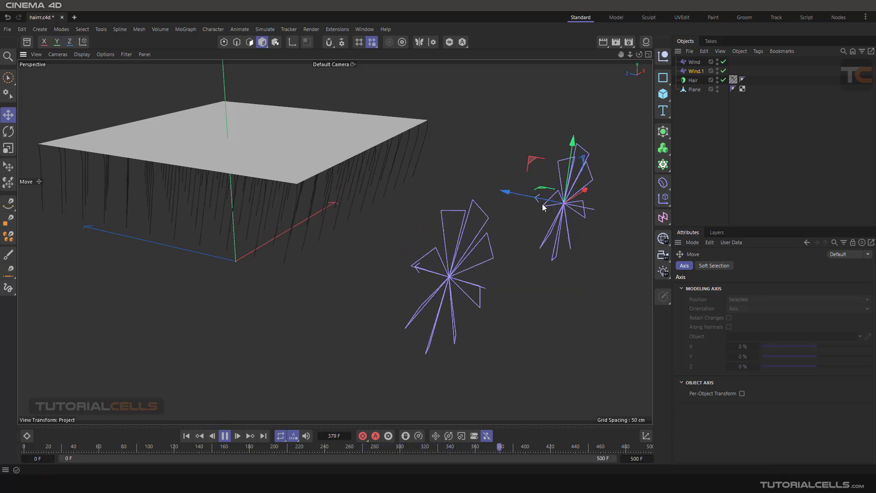
key(r)
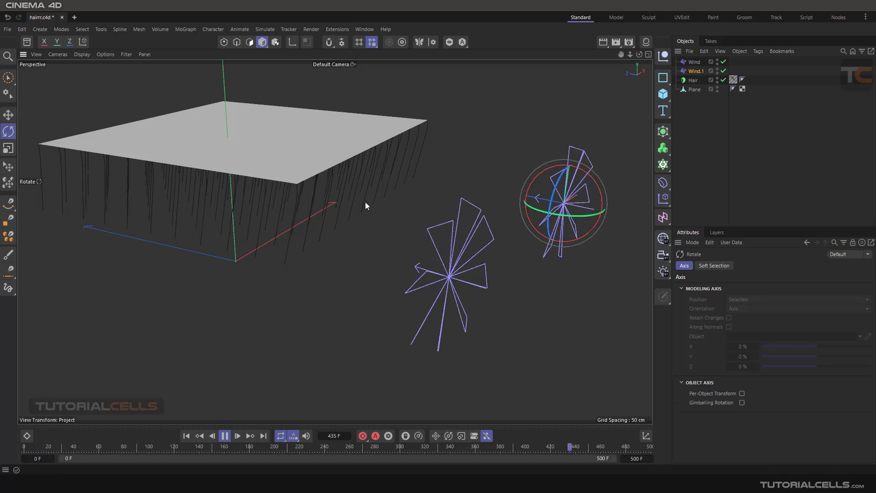
drag(535, 213, 562, 215)
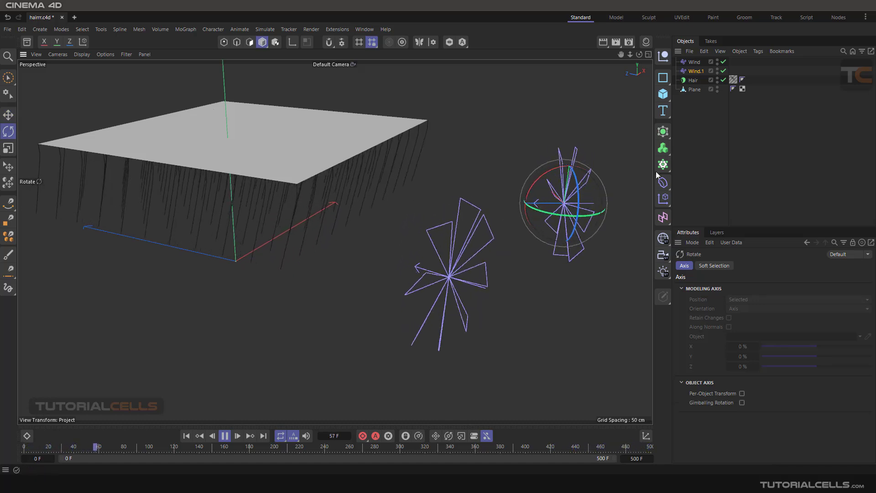
Step: Remove Wind from the Hair object's excluded Force Objects list
click(693, 80)
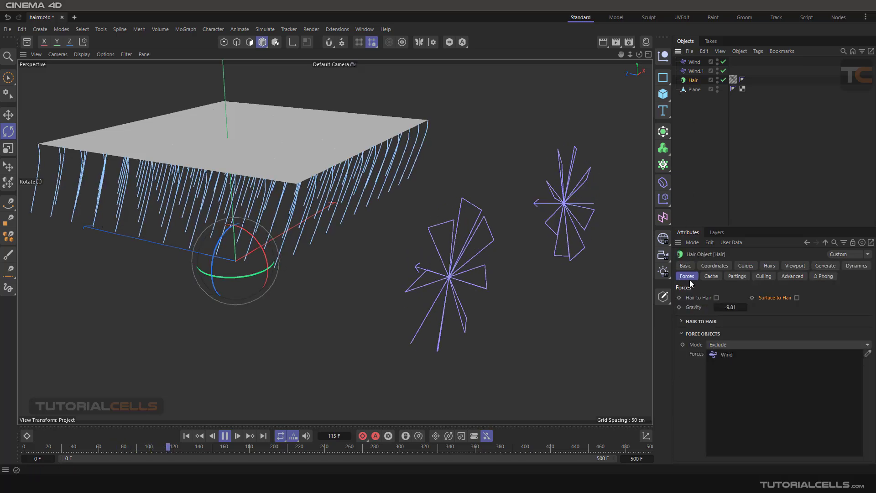
click(721, 355)
key(Delete)
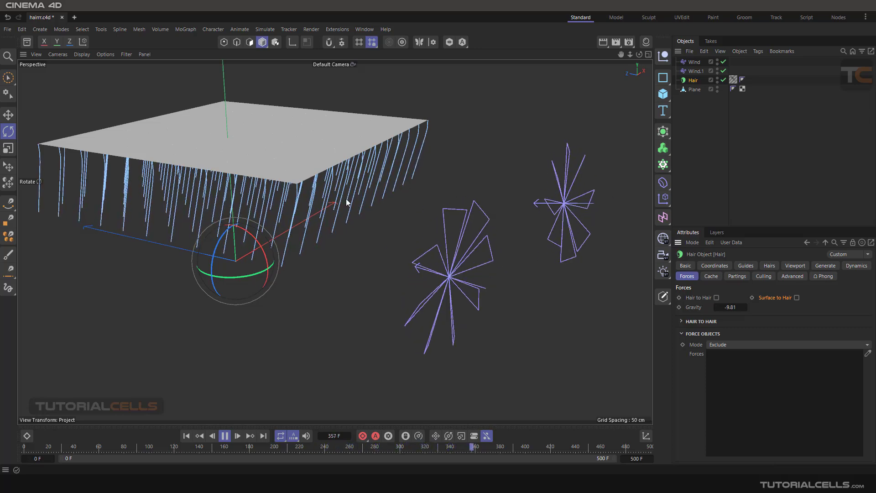
Step: Examine the hairs' reaction to both Wind objects and the available modes for Force Objects
alt+drag(547, 231, 515, 281)
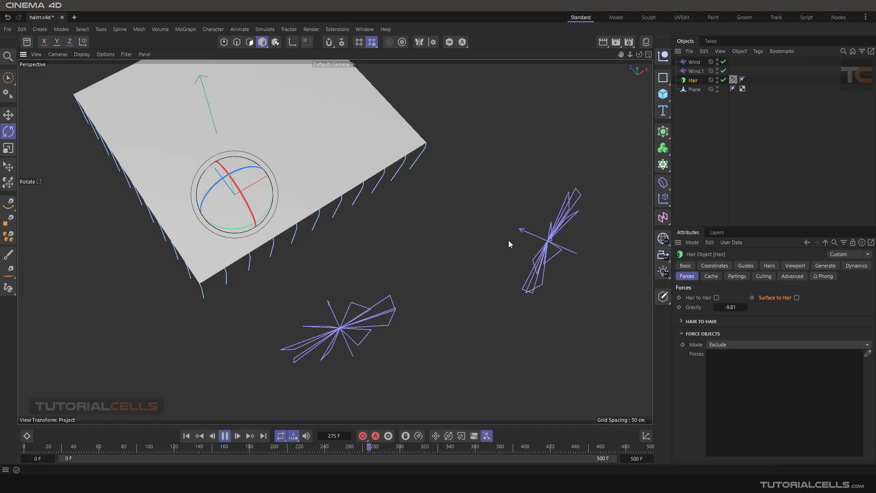
mouse_move(508, 239)
alt+mouse_down()
mouse_move(491, 228)
mouse_move(506, 262)
mouse_move(505, 246)
mouse_move(520, 232)
alt+mouse_up()
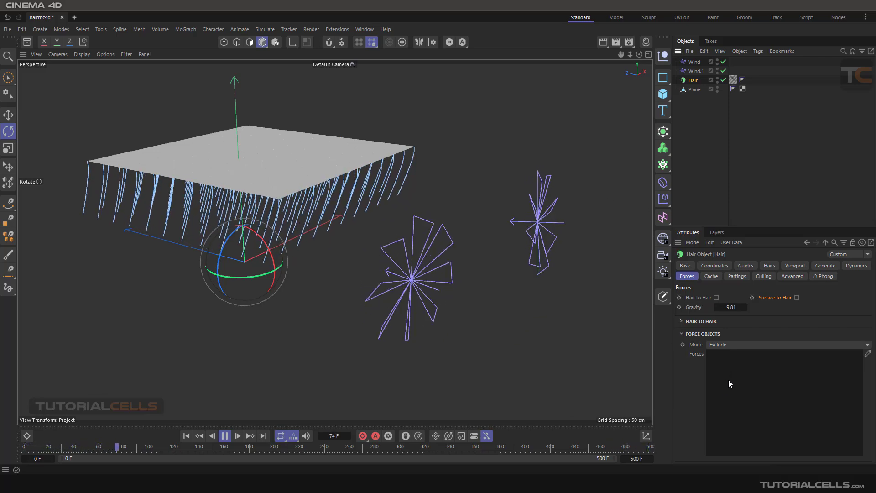
click(731, 345)
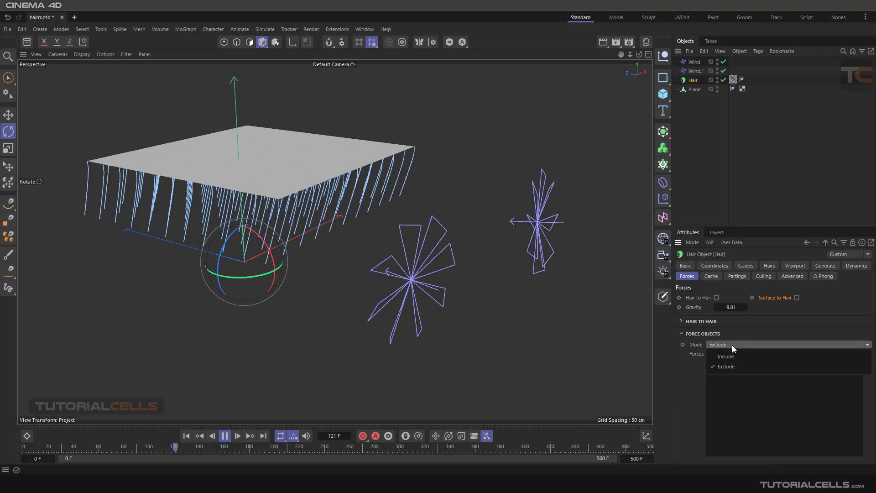
click(694, 380)
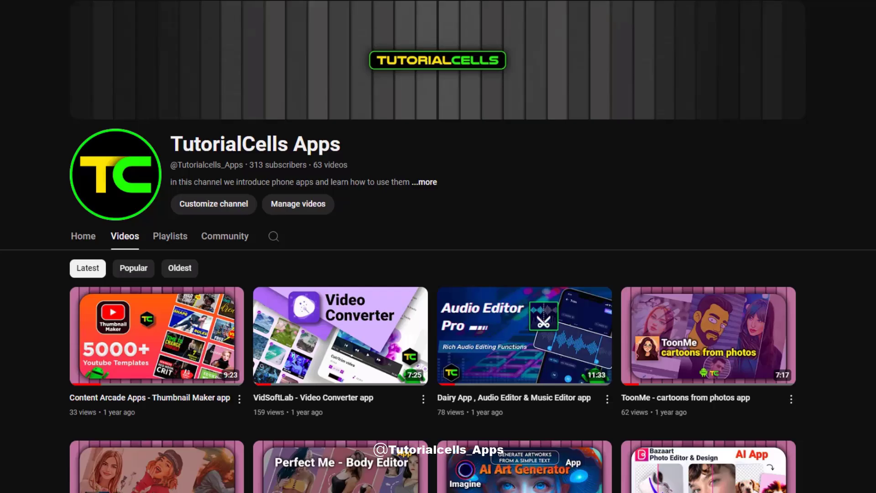
scroll(438, 274, down, 10)
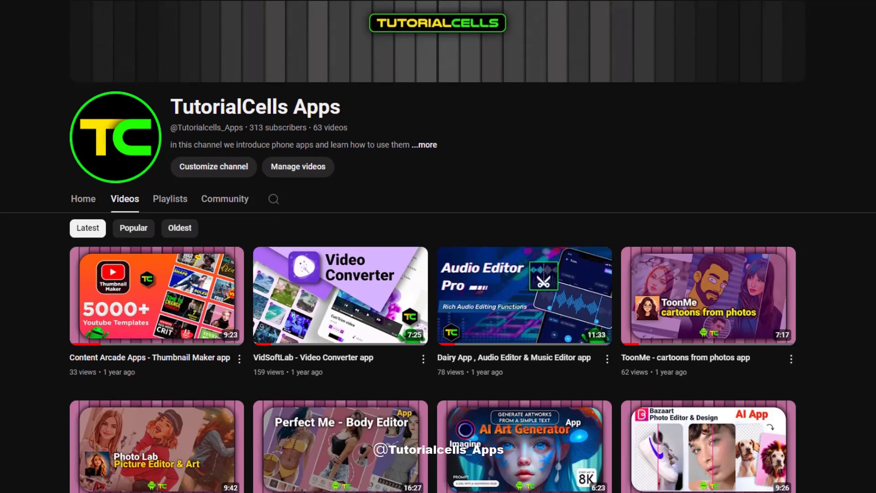
scroll(438, 274, down, 15)
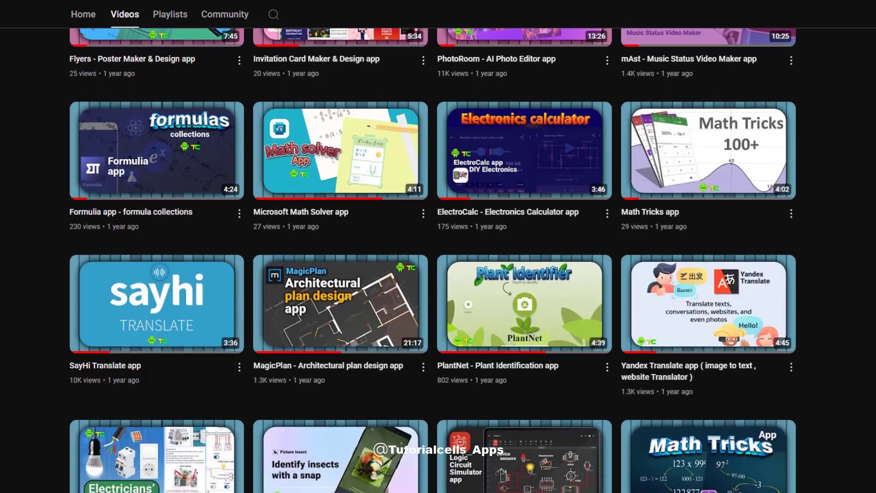
scroll(192, 259, down, 20)
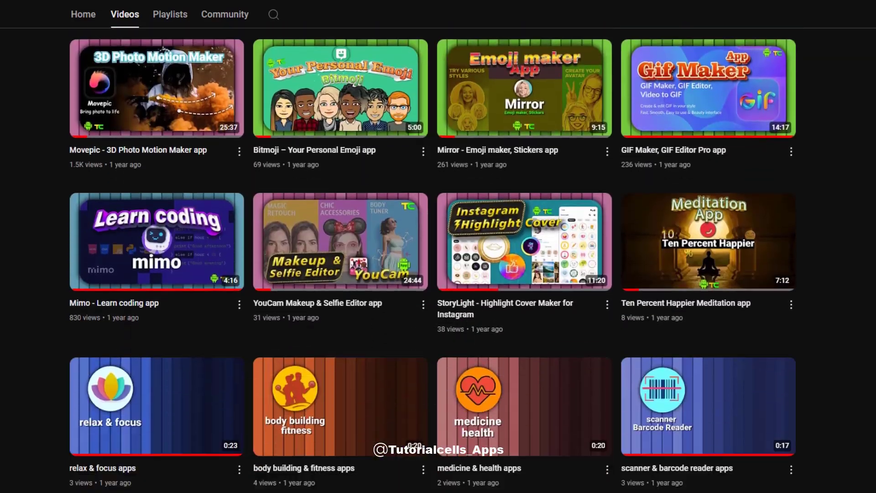